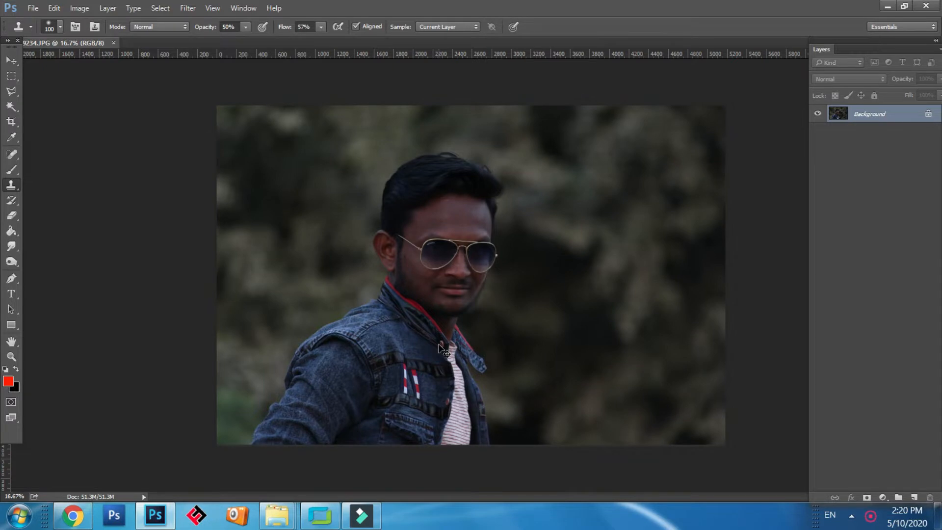
# Step: Brighten the photo with a Curves adjustment, raising the RGB curve at input 65 to output 157
pyautogui.click(78, 9)
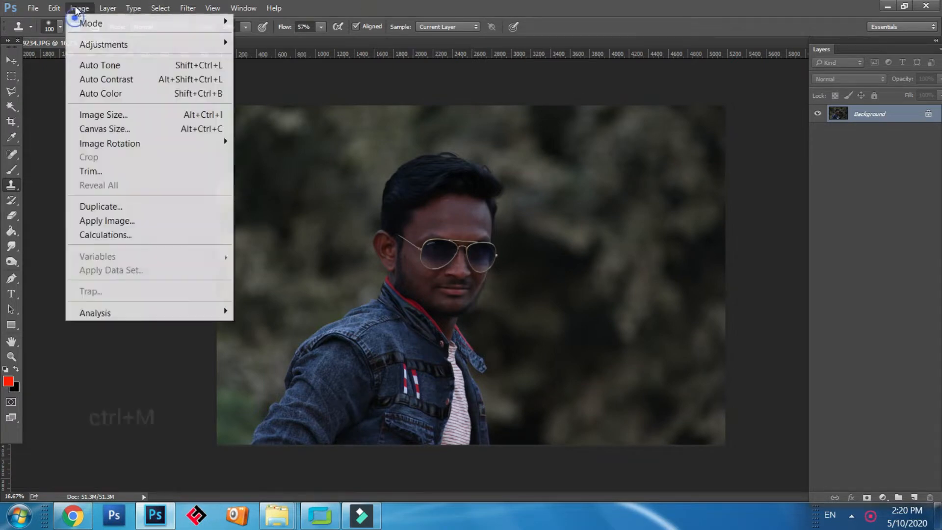
pyautogui.moveTo(147, 45)
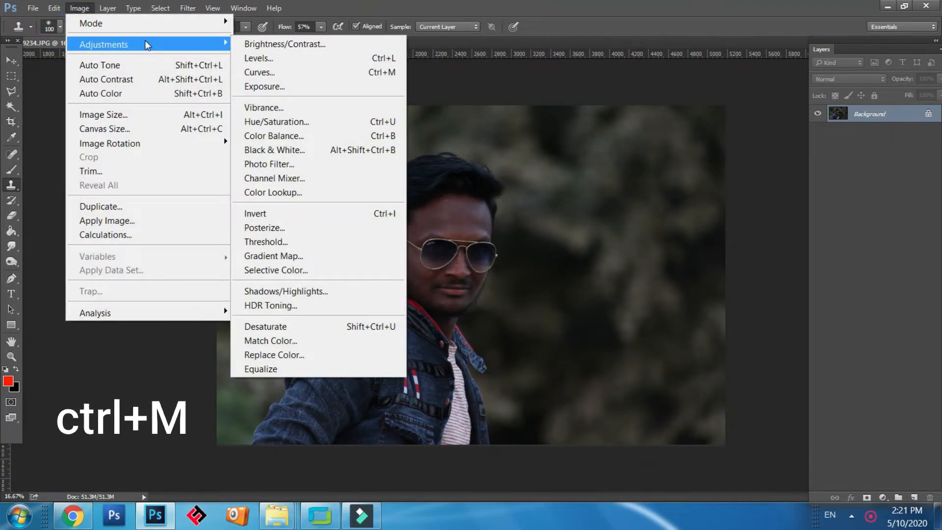
pyautogui.click(286, 74)
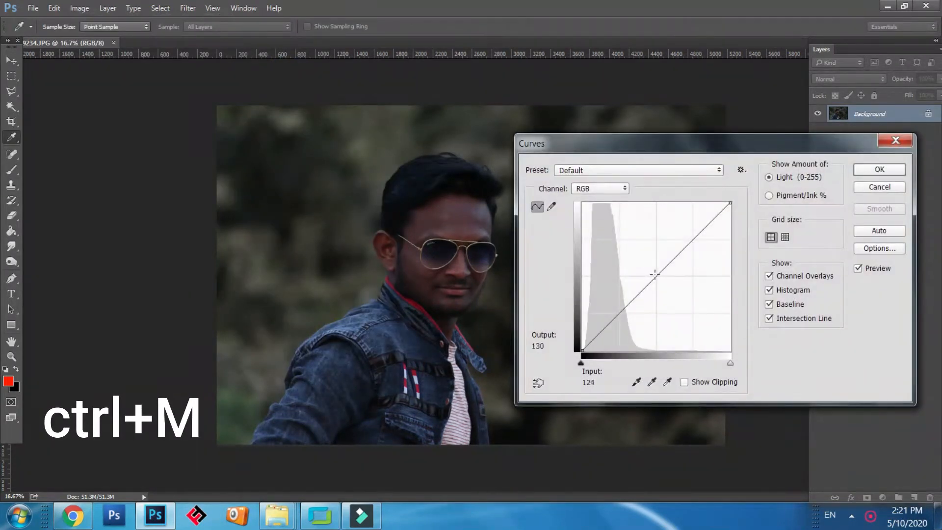
pyautogui.moveTo(653, 274); pyautogui.dragTo(620, 257)
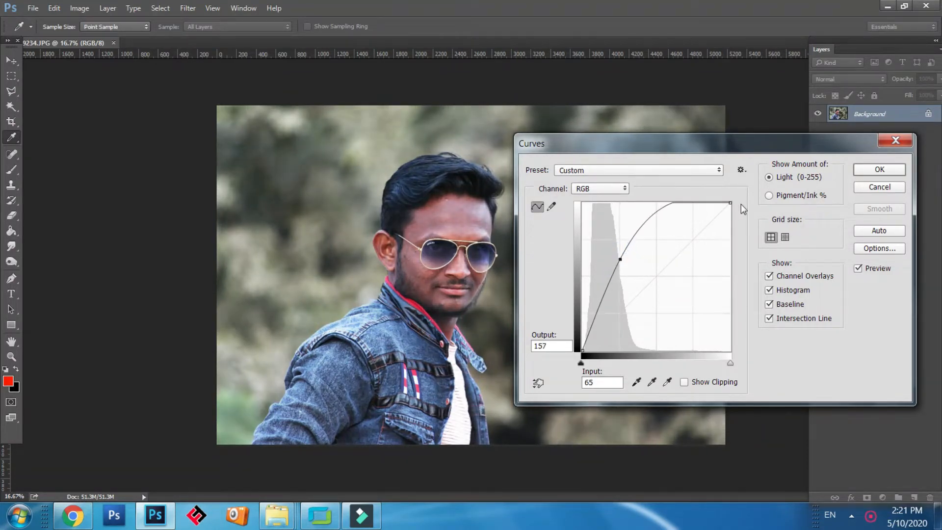
pyautogui.click(864, 171)
pyautogui.press('s')
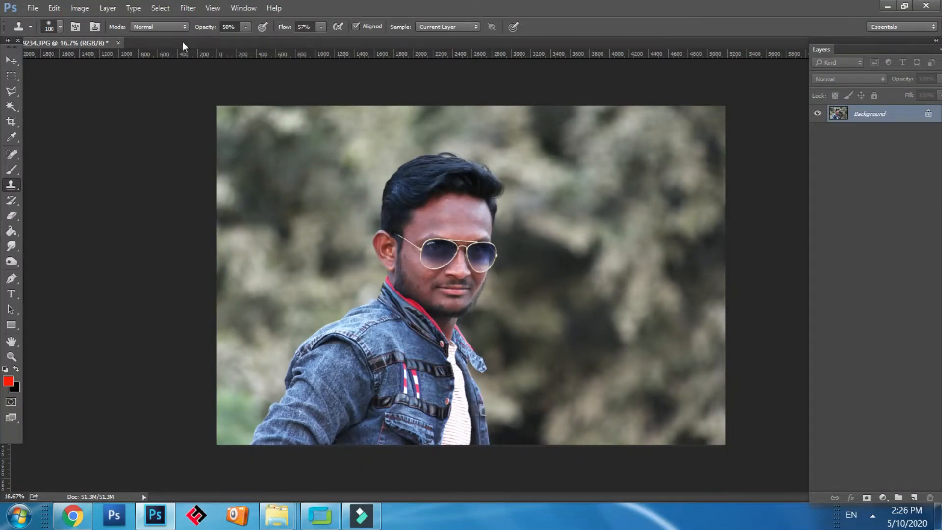
# Step: Start the Camera Raw Filter on the photo and set both Temperature and Tint to -7
pyautogui.click(187, 8)
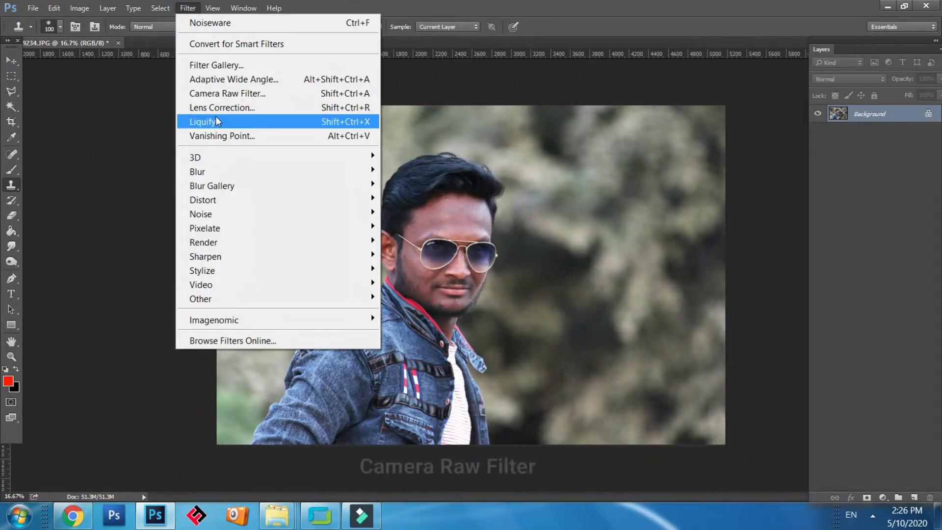
pyautogui.click(226, 93)
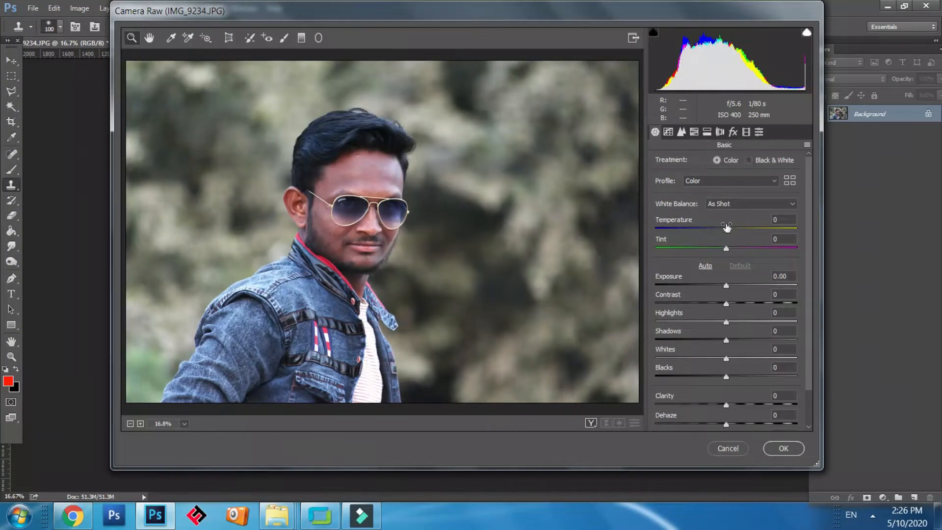
pyautogui.moveTo(729, 228); pyautogui.dragTo(721, 248)
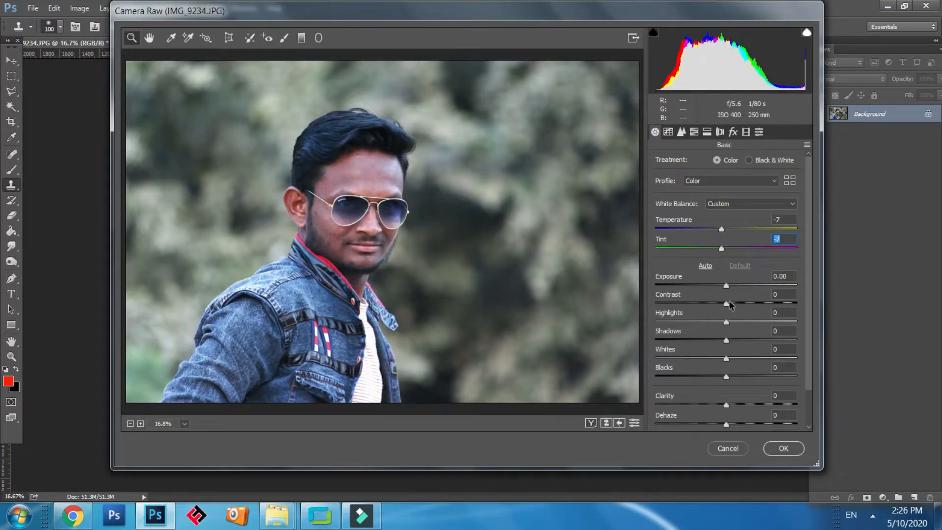
# Step: Set Contrast to +10 and Clarity to +10 in the basic adjustments
pyautogui.click(727, 303)
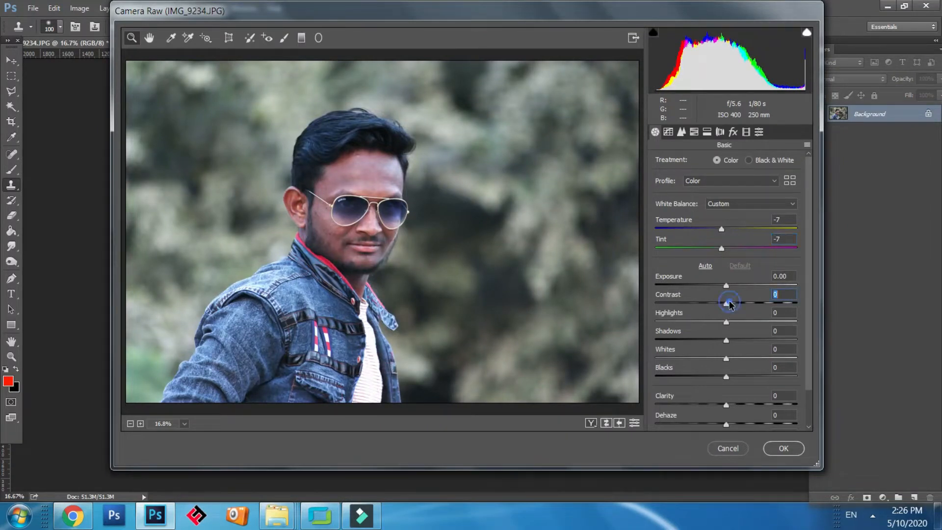
pyautogui.click(778, 294)
pyautogui.write('10')
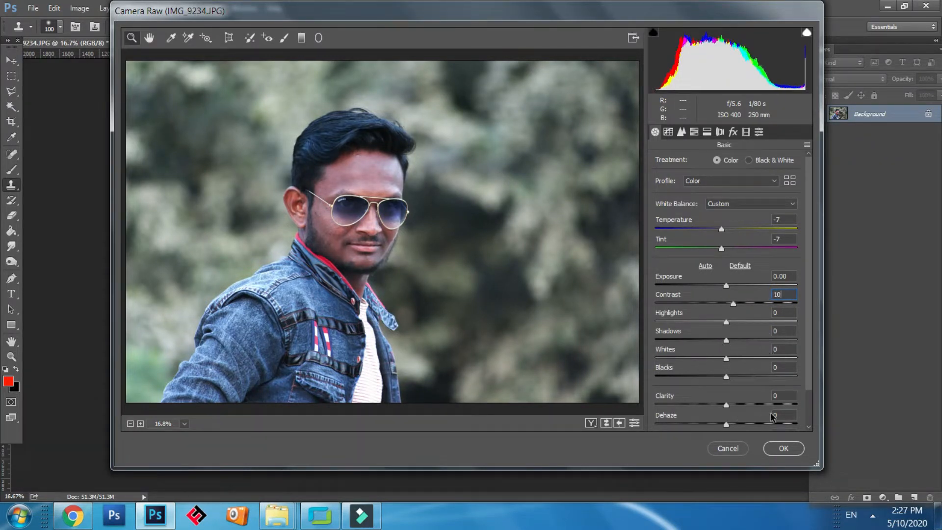
pyautogui.click(779, 395)
pyautogui.write('10')
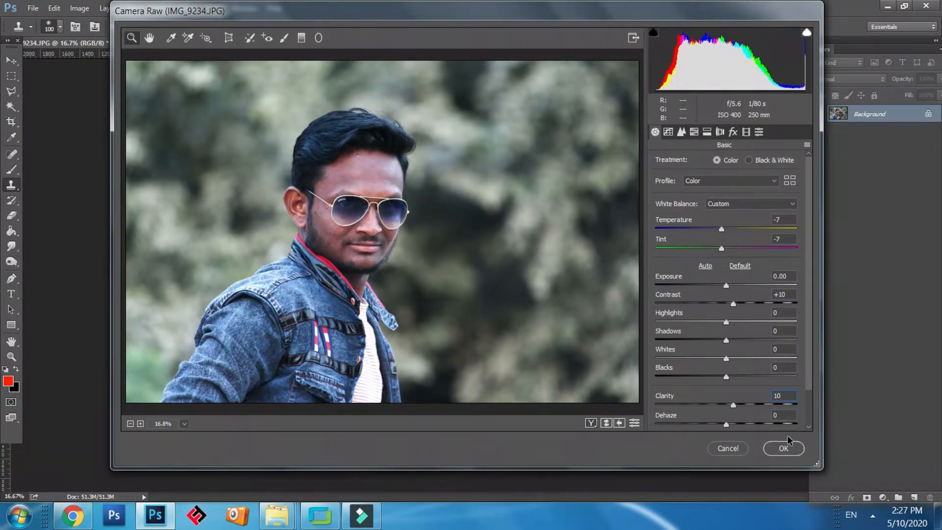
pyautogui.moveTo(810, 386); pyautogui.dragTo(804, 430)
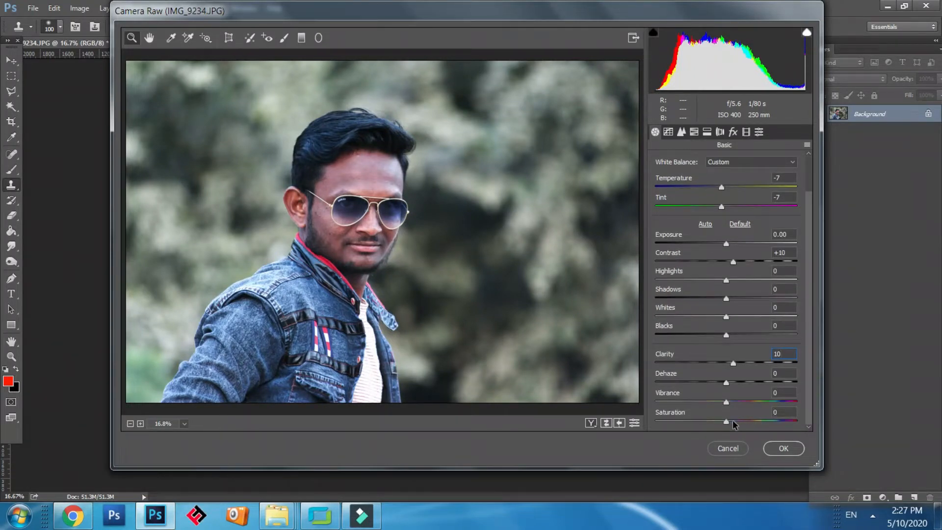
pyautogui.moveTo(726, 422)
pyautogui.mouseDown()
pyautogui.moveTo(740, 422)
pyautogui.moveTo(710, 413)
pyautogui.moveTo(719, 418)
pyautogui.mouseUp()
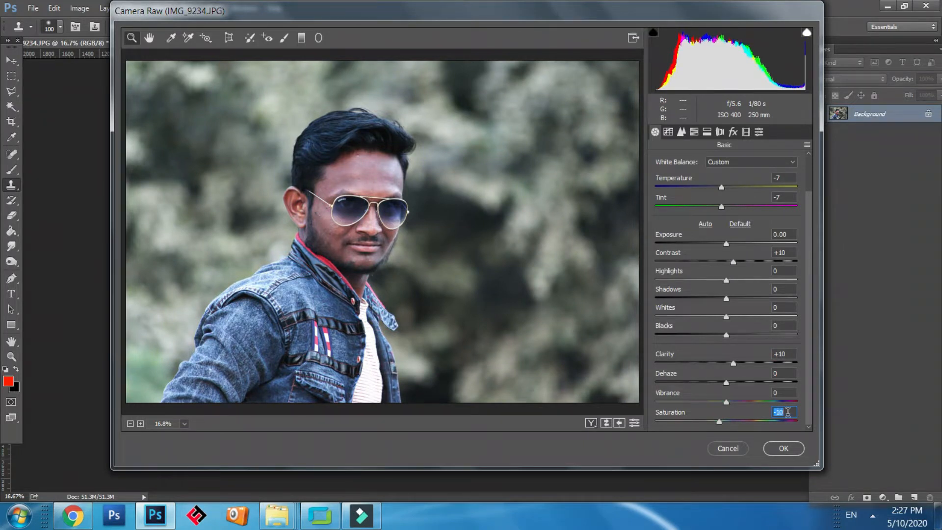
pyautogui.write('0')
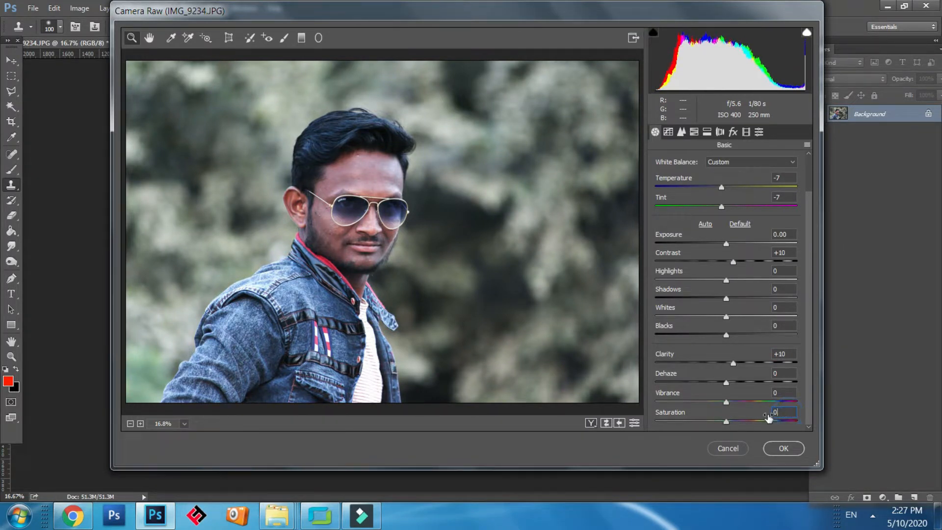
# Step: Set the Greens hue to +100 in the HSL adjustments, leaving the Yellows hue at 0
pyautogui.click(693, 132)
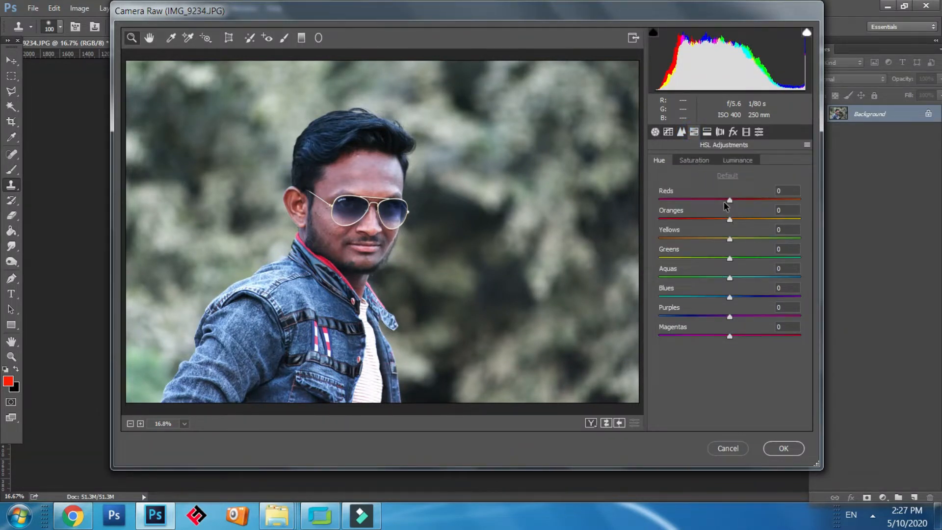
pyautogui.moveTo(735, 239); pyautogui.dragTo(766, 239)
pyautogui.write('0')
pyautogui.moveTo(742, 260); pyautogui.dragTo(838, 271)
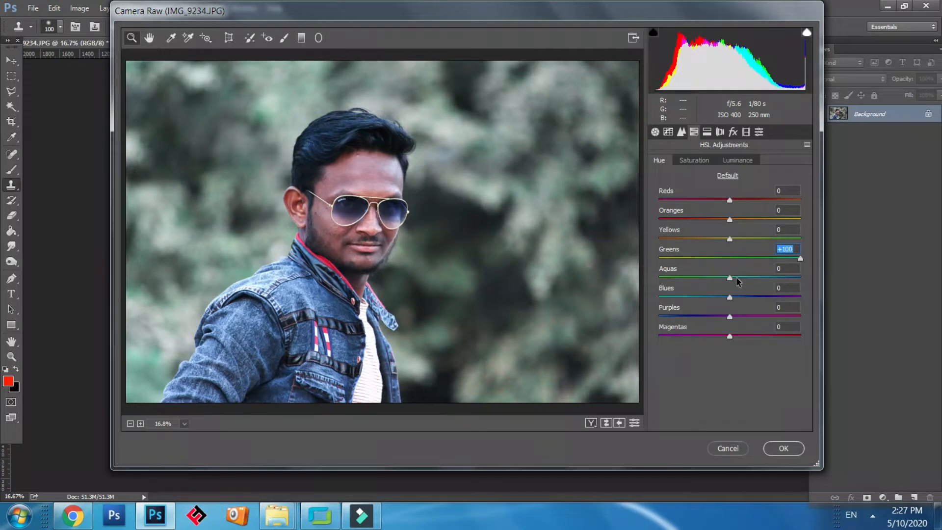
# Step: Set the Blues hue to -30 in the HSL adjustments, keeping Aquas, Purples and Magentas at 0
pyautogui.moveTo(736, 278); pyautogui.dragTo(722, 297)
pyautogui.hotkey('ctrl', 'z')
pyautogui.moveTo(789, 286)
pyautogui.mouseDown()
pyautogui.moveTo(771, 289)
pyautogui.moveTo(779, 287)
pyautogui.mouseUp()
pyautogui.click(781, 287)
pyautogui.write('30')
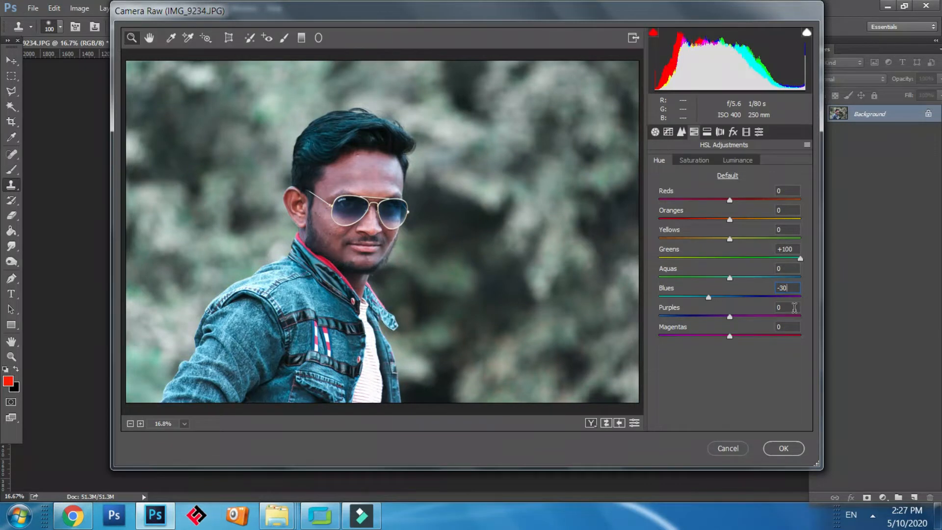
pyautogui.moveTo(729, 317)
pyautogui.mouseDown()
pyautogui.moveTo(784, 327)
pyautogui.moveTo(724, 310)
pyautogui.mouseUp()
pyautogui.moveTo(742, 337)
pyautogui.mouseDown()
pyautogui.moveTo(694, 334)
pyautogui.moveTo(782, 357)
pyautogui.moveTo(735, 348)
pyautogui.mouseUp()
# Step: Lower the HSL saturation of Reds to -20 and of Oranges to -40
pyautogui.click(693, 160)
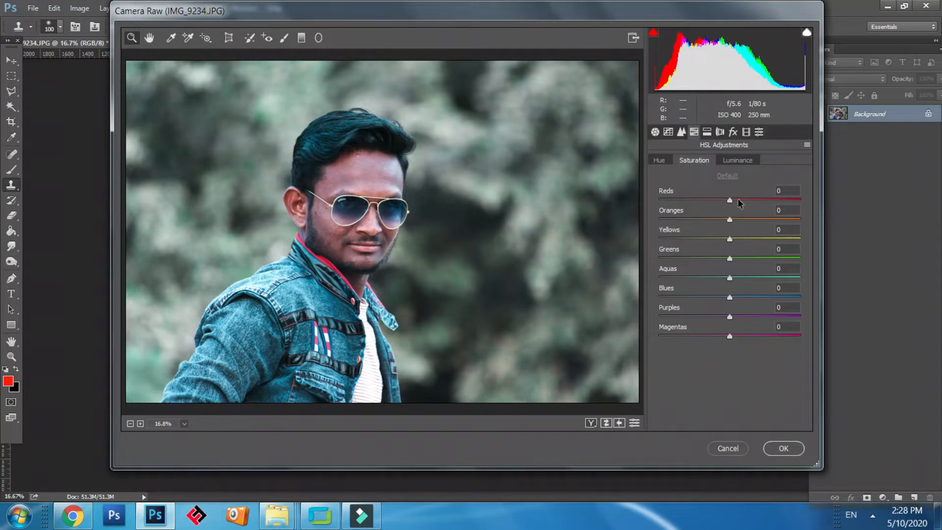
pyautogui.moveTo(738, 199); pyautogui.dragTo(708, 202)
pyautogui.write('20')
pyautogui.moveTo(736, 220); pyautogui.dragTo(699, 208)
pyautogui.click(782, 210)
pyautogui.write('-40')
# Step: Raise the HSL saturation of Greens and Aquas to +100 and of Blues to +50
pyautogui.moveTo(745, 241); pyautogui.dragTo(817, 273)
pyautogui.doubleClick(747, 248)
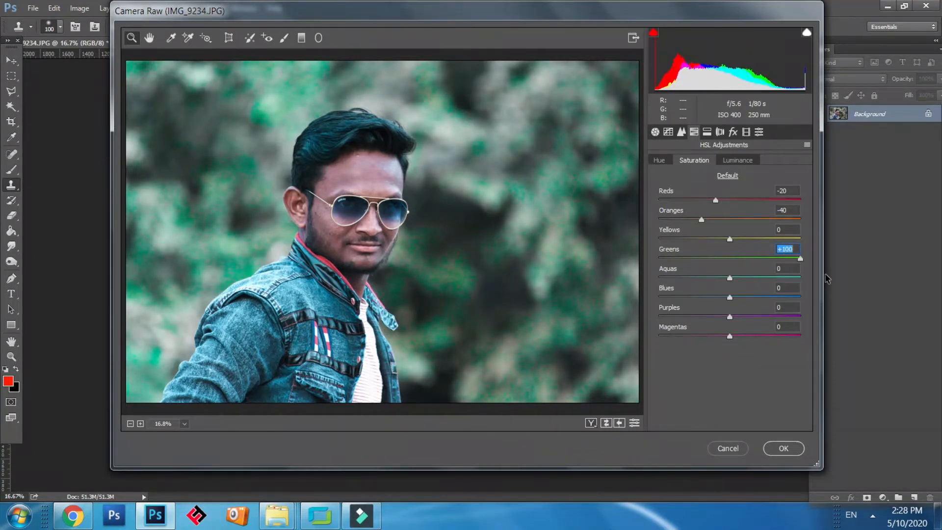
pyautogui.moveTo(751, 278); pyautogui.dragTo(810, 280)
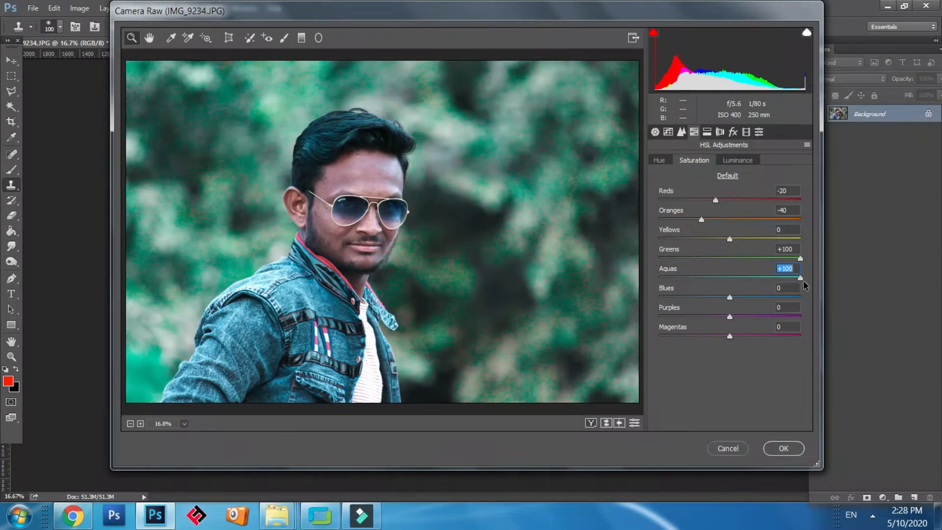
pyautogui.moveTo(748, 297); pyautogui.dragTo(781, 285)
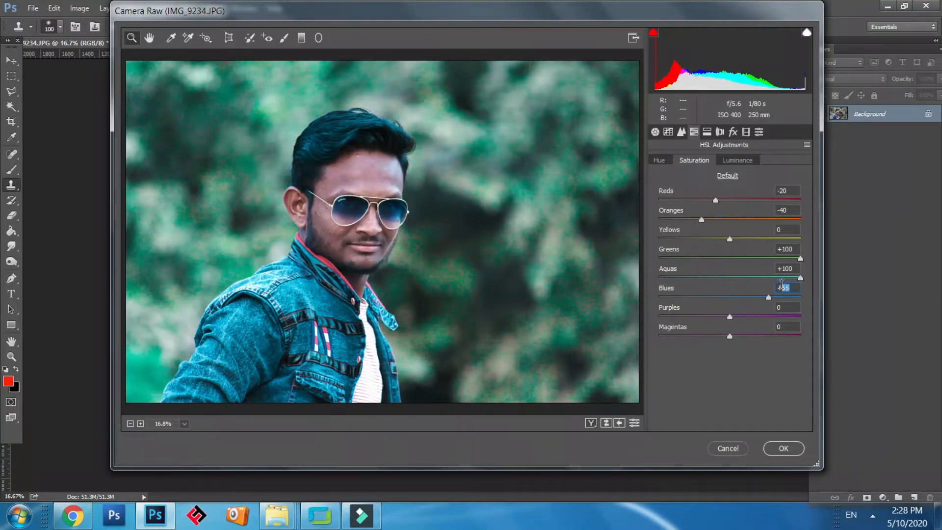
pyautogui.write('50')
# Step: Set the HSL luminance of Greens to +30, Aquas to +100 and Blues to -8
pyautogui.click(737, 161)
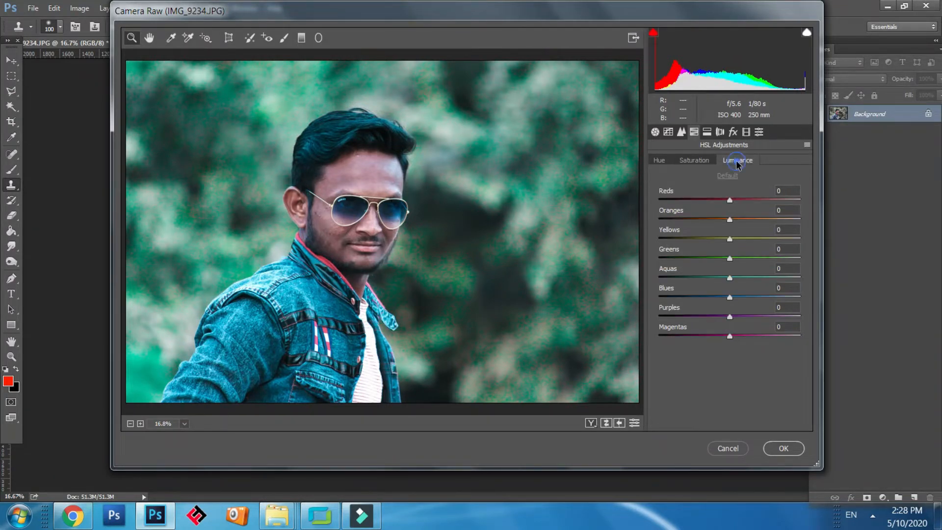
pyautogui.moveTo(735, 262)
pyautogui.mouseDown()
pyautogui.moveTo(663, 265)
pyautogui.moveTo(748, 279)
pyautogui.moveTo(748, 271)
pyautogui.mouseUp()
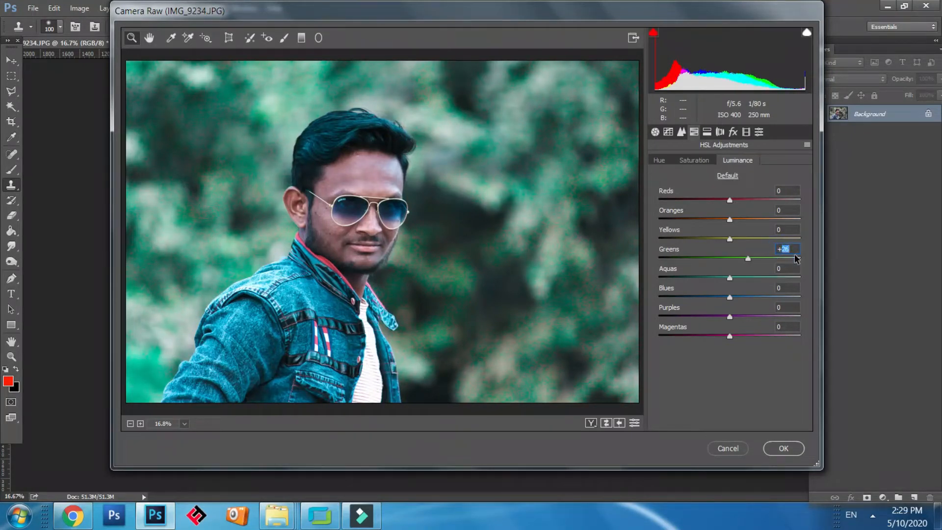
pyautogui.write('+30')
pyautogui.moveTo(730, 277); pyautogui.dragTo(807, 301)
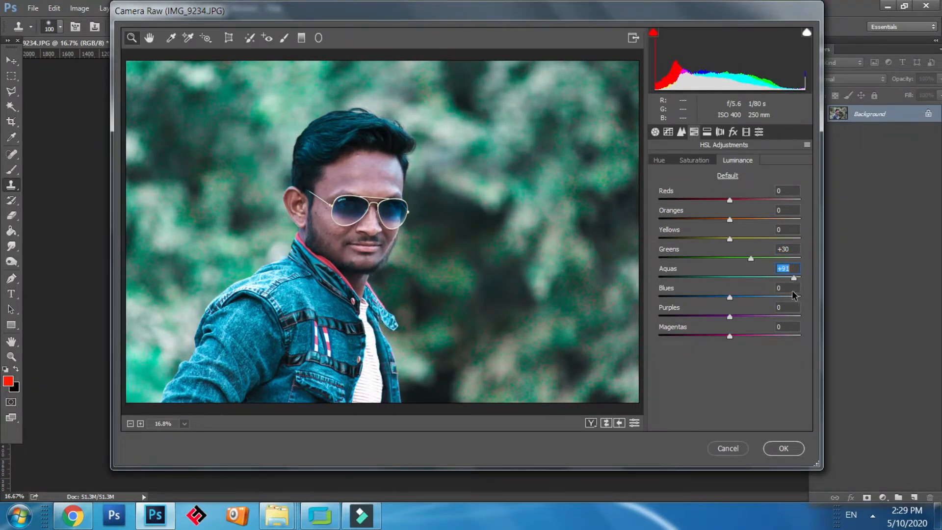
pyautogui.moveTo(730, 296)
pyautogui.mouseDown()
pyautogui.moveTo(746, 299)
pyautogui.moveTo(717, 299)
pyautogui.moveTo(725, 296)
pyautogui.mouseUp()
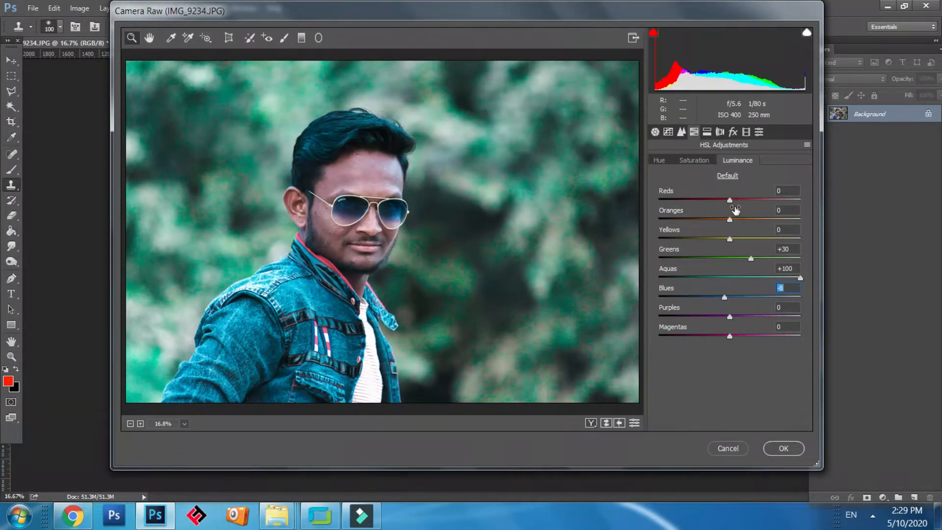
# Step: Set the Oranges luminance to +8 and return the Reds luminance to 0
pyautogui.moveTo(733, 219); pyautogui.dragTo(735, 219)
pyautogui.press('Up')
pyautogui.press('Up')
pyautogui.press('Up')
pyautogui.press('Up')
pyautogui.press('Up')
pyautogui.press('Up')
pyautogui.click(733, 201)
pyautogui.moveTo(731, 205); pyautogui.dragTo(728, 205)
pyautogui.click(787, 190)
pyautogui.write('0')
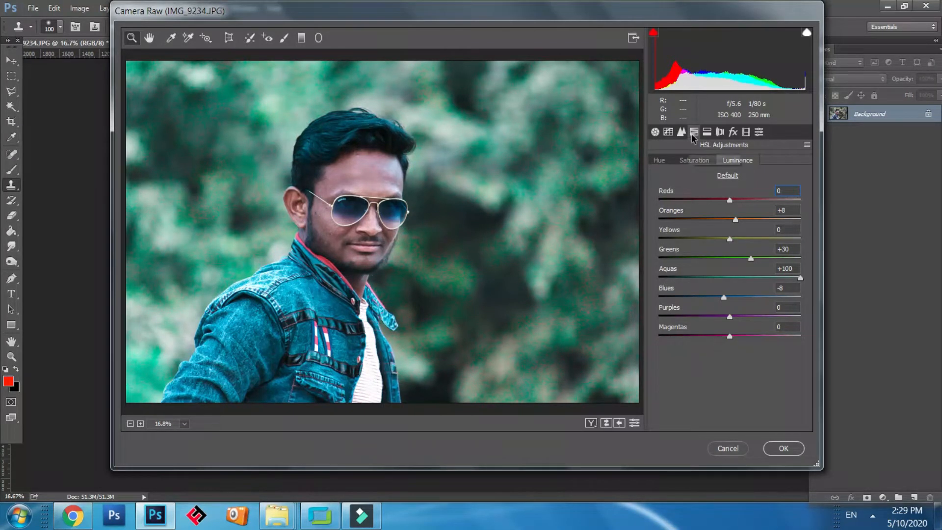
# Step: Darken the photo's edges with a lens-correction vignetting amount of -100
pyautogui.click(707, 132)
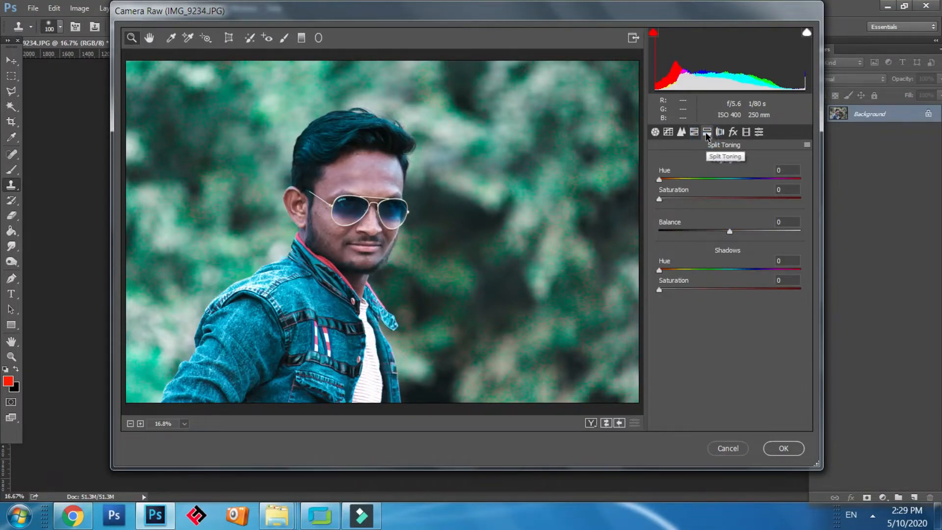
pyautogui.click(720, 131)
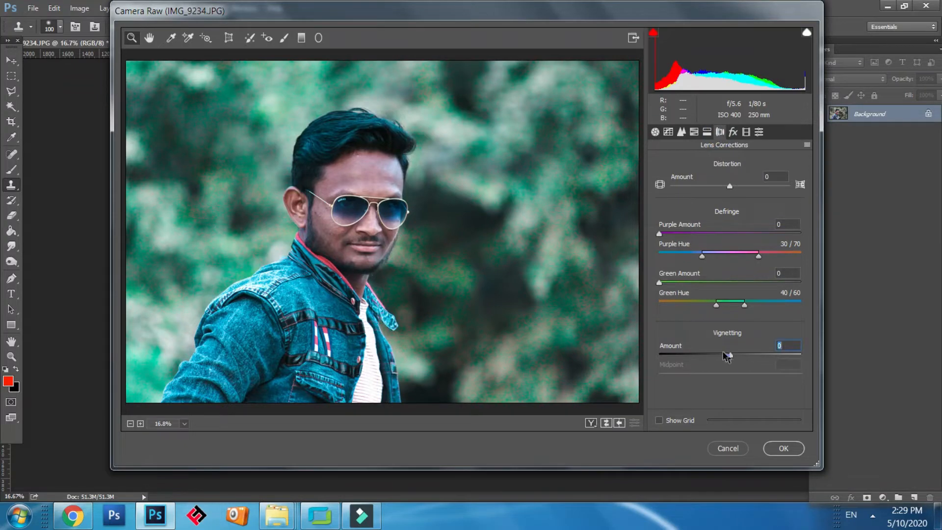
pyautogui.moveTo(727, 354); pyautogui.dragTo(663, 355)
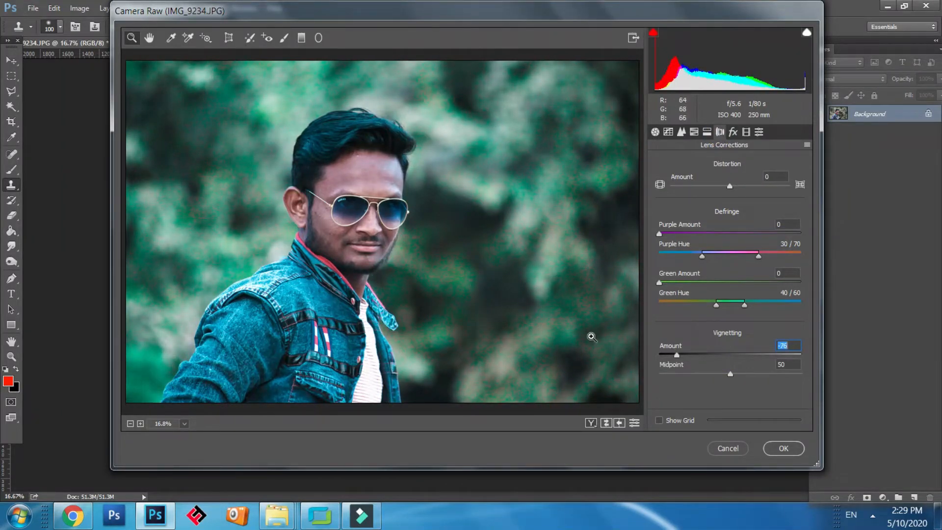
pyautogui.moveTo(677, 354); pyautogui.dragTo(643, 352)
# Step: Set the vignetting midpoint to 30 and the Defringe Green Hue range to 11/60
pyautogui.moveTo(730, 374); pyautogui.dragTo(681, 374)
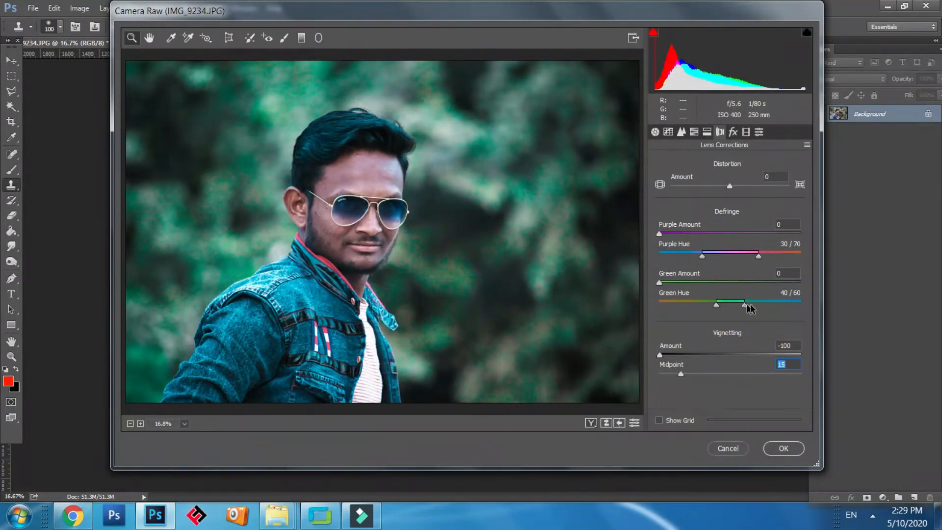
pyautogui.moveTo(747, 305)
pyautogui.mouseDown()
pyautogui.moveTo(774, 307)
pyautogui.moveTo(740, 316)
pyautogui.mouseUp()
pyautogui.write('0')
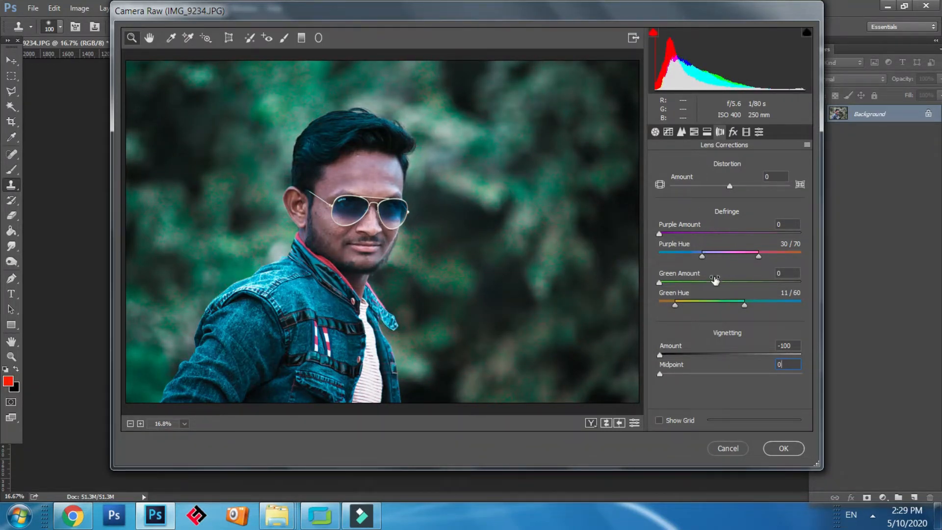
pyautogui.click(689, 303)
pyautogui.click(682, 304)
pyautogui.moveTo(661, 375); pyautogui.dragTo(711, 381)
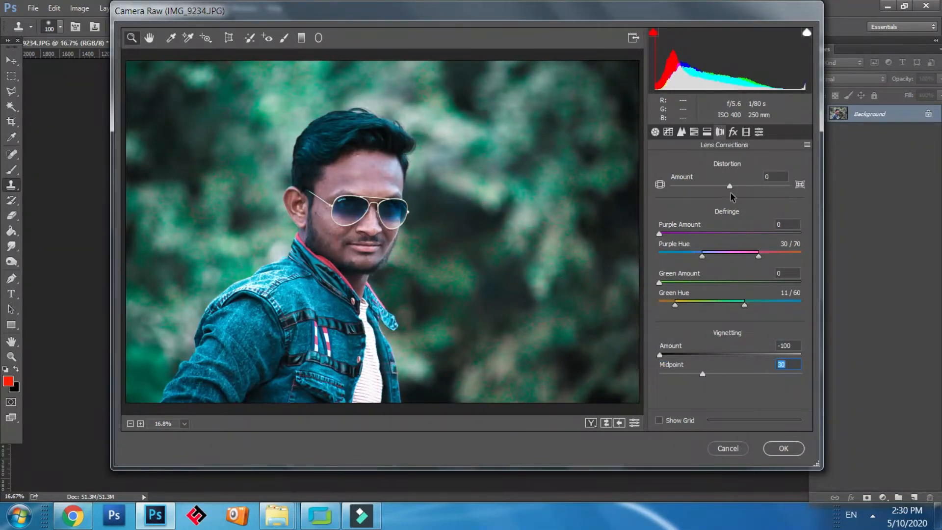
# Step: Return the distortion amount to 0 and set the Defringe Green Hue range to 0/14, with Green Amount at 0
pyautogui.moveTo(735, 191); pyautogui.dragTo(721, 199)
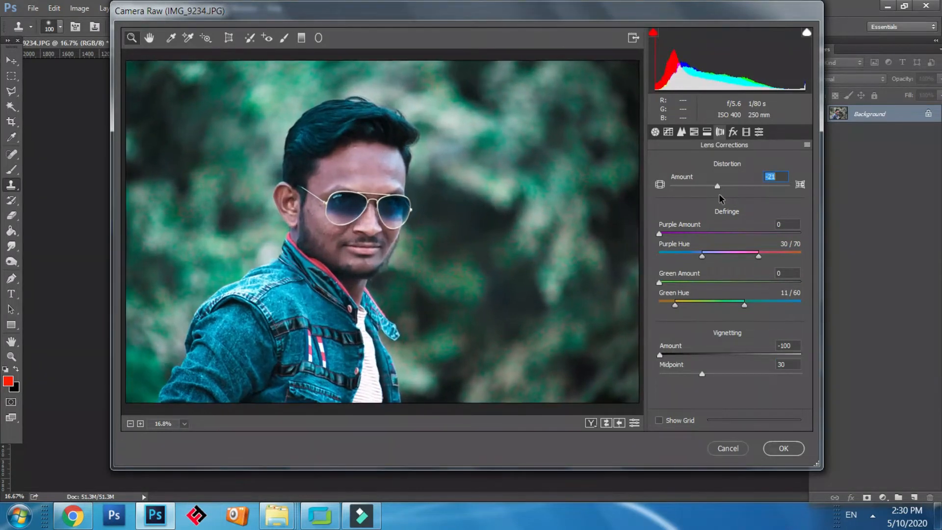
pyautogui.write('0')
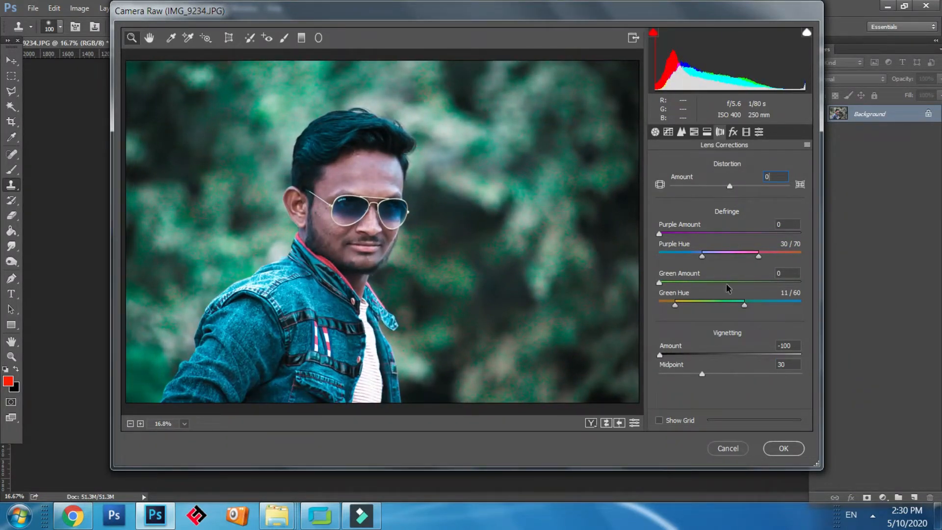
pyautogui.moveTo(698, 288); pyautogui.dragTo(643, 282)
pyautogui.moveTo(788, 309); pyautogui.dragTo(678, 305)
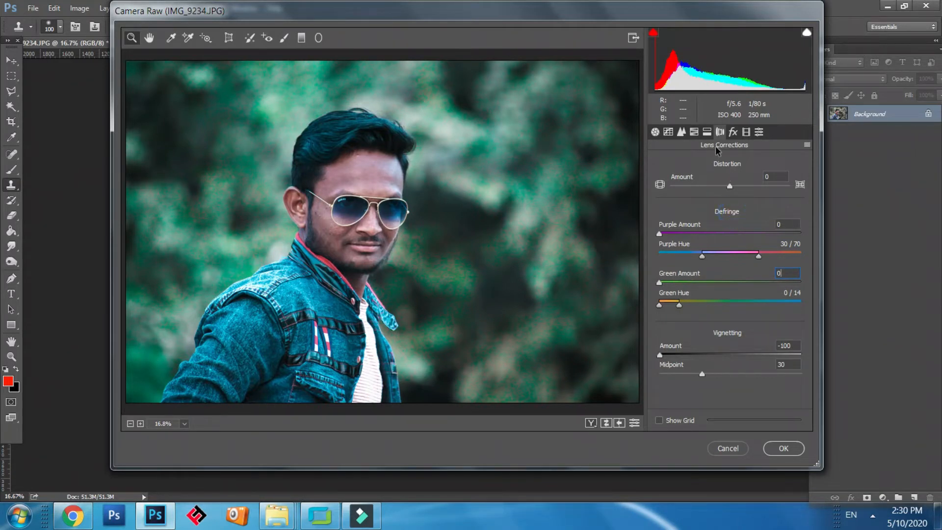
# Step: Add a Highlight Priority post-crop vignette with amount -77, midpoint 66, roundness +16, feather 63 and highlights 0
pyautogui.click(734, 132)
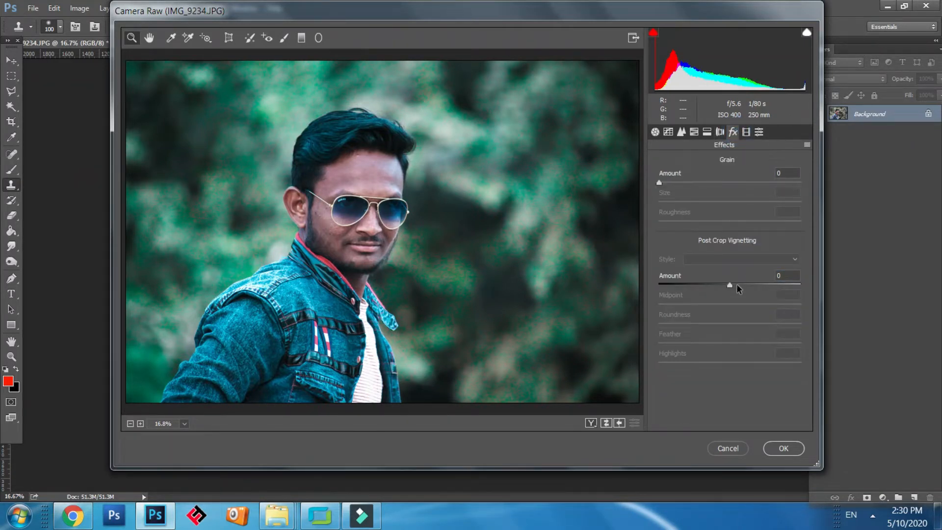
pyautogui.moveTo(736, 284); pyautogui.dragTo(676, 282)
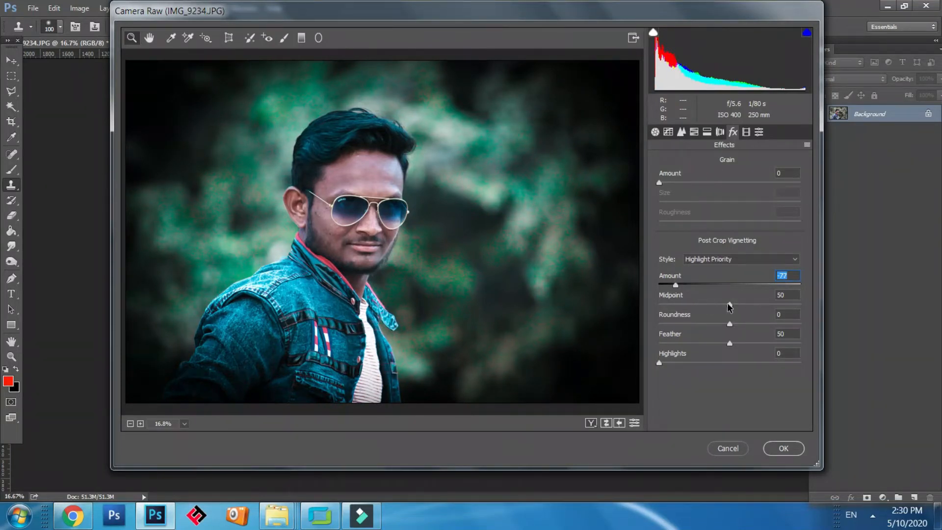
pyautogui.moveTo(730, 304); pyautogui.dragTo(749, 367)
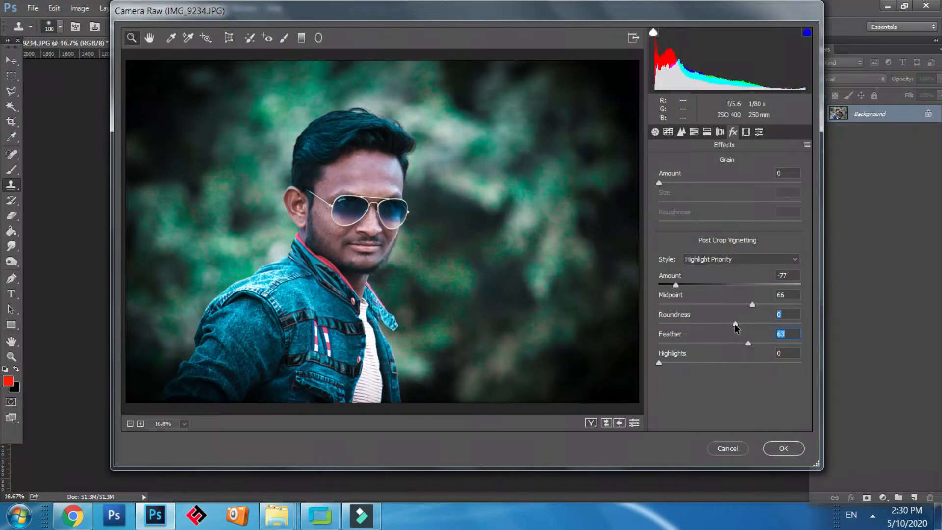
pyautogui.moveTo(736, 328); pyautogui.dragTo(742, 335)
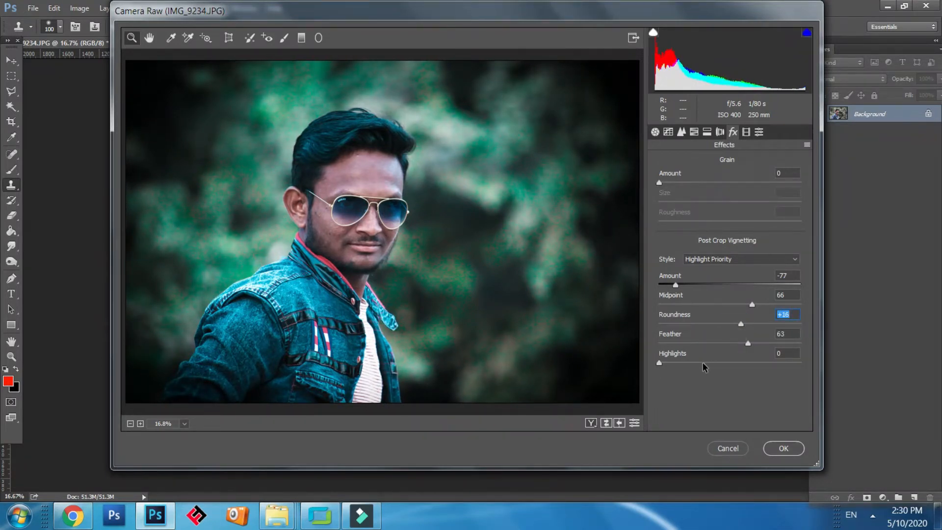
pyautogui.moveTo(661, 364)
pyautogui.mouseDown()
pyautogui.moveTo(729, 375)
pyautogui.moveTo(647, 365)
pyautogui.mouseUp()
# Step: Try a grain amount of 29, return it to 0, and apply the Camera Raw adjustments
pyautogui.click(679, 183)
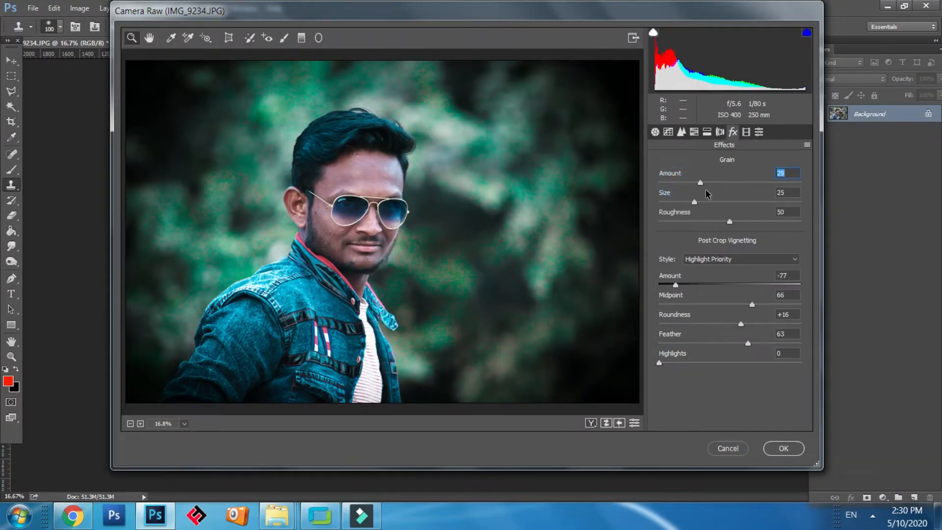
pyautogui.moveTo(721, 206); pyautogui.dragTo(651, 184)
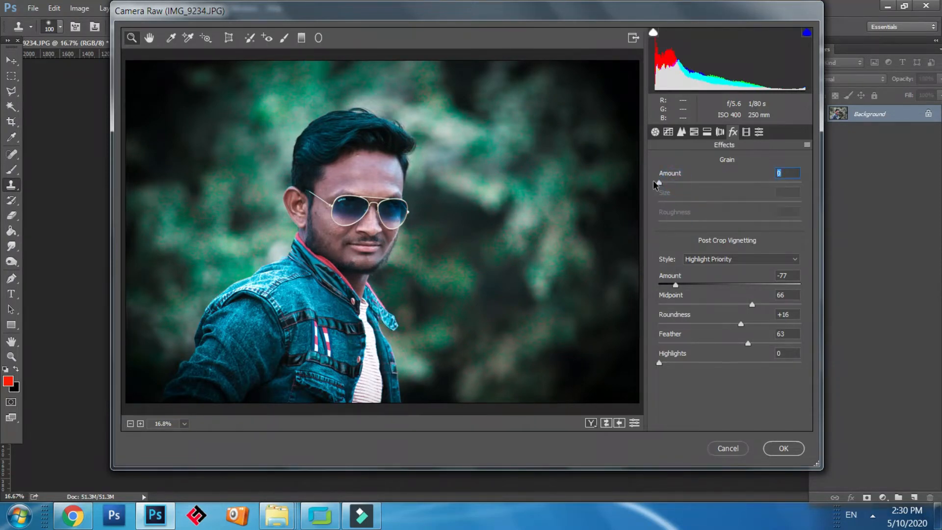
pyautogui.click(782, 446)
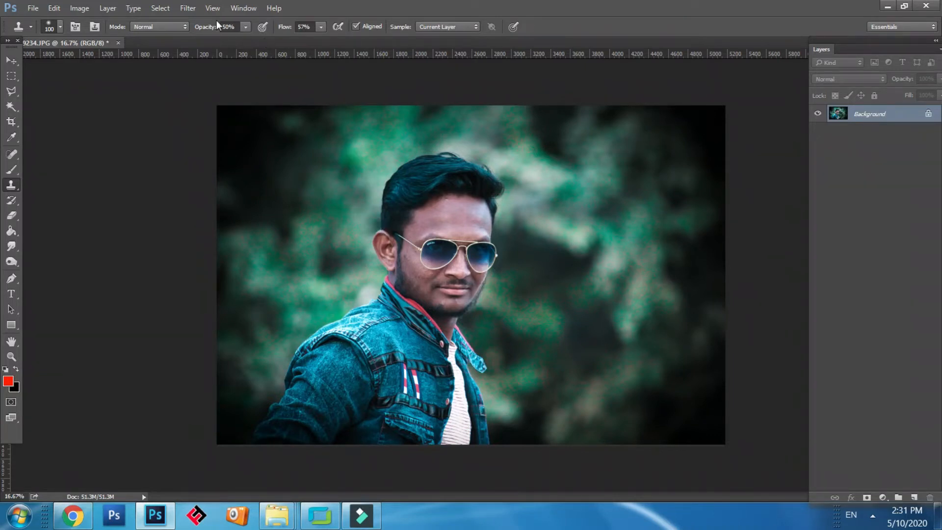
# Step: Smooth the portrait's skin with the Imagenomic Portraiture filter, using its Default preset
pyautogui.click(190, 9)
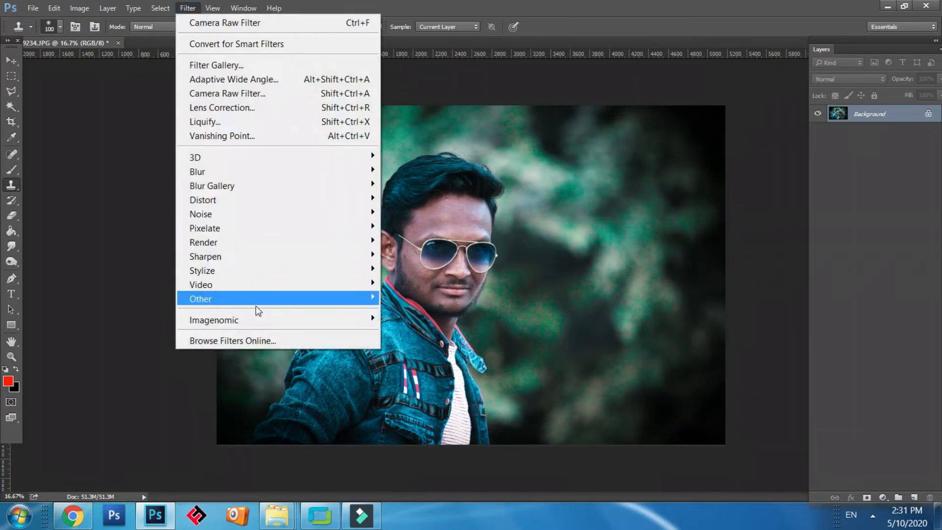
pyautogui.click(260, 319)
pyautogui.click(397, 335)
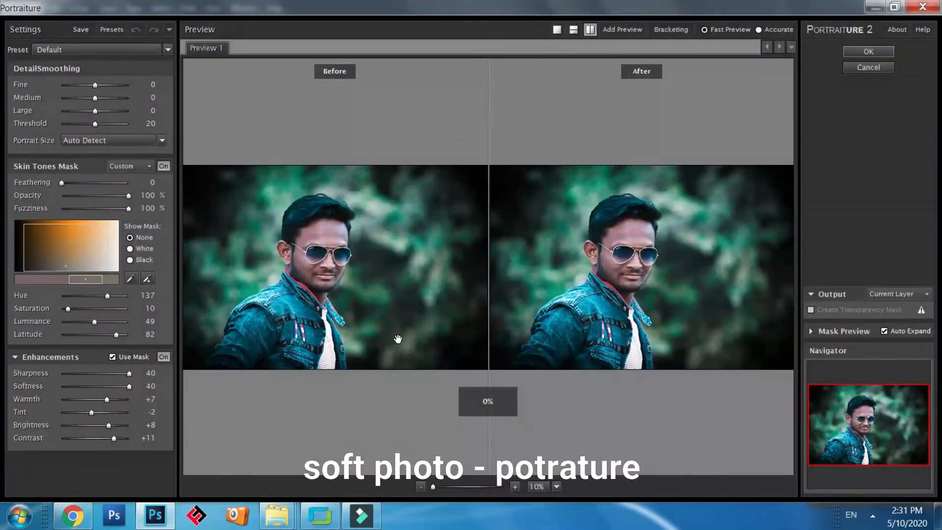
pyautogui.click(848, 51)
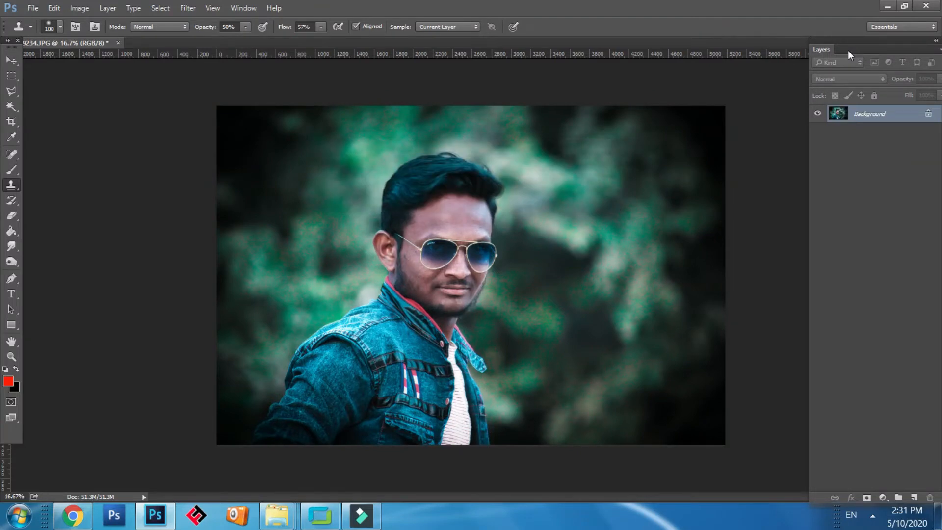
# Step: Try to clone clean skin over the light spots on the upper forehead with the Clone Stamp at 50% opacity
pyautogui.hotkey('ctrl', '+')
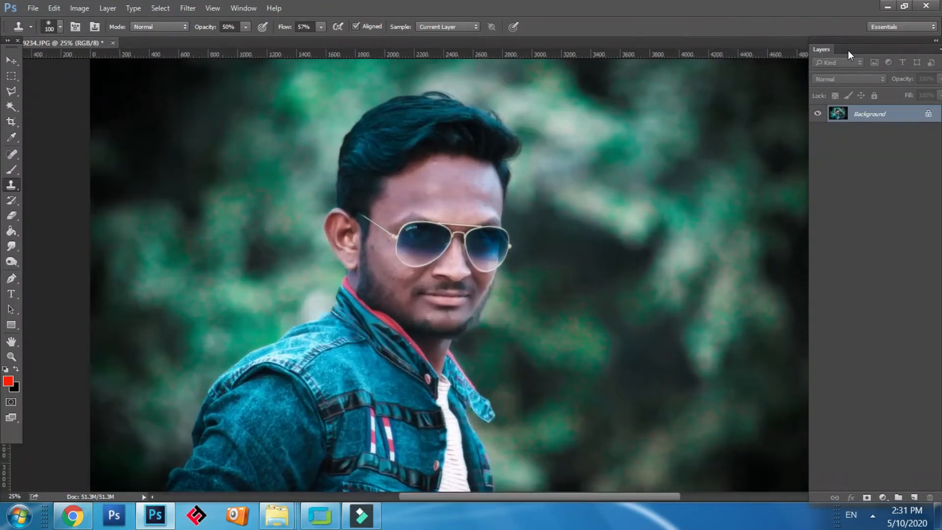
pyautogui.hotkey('ctrl', '+')
pyautogui.hotkey('ctrl', '+')
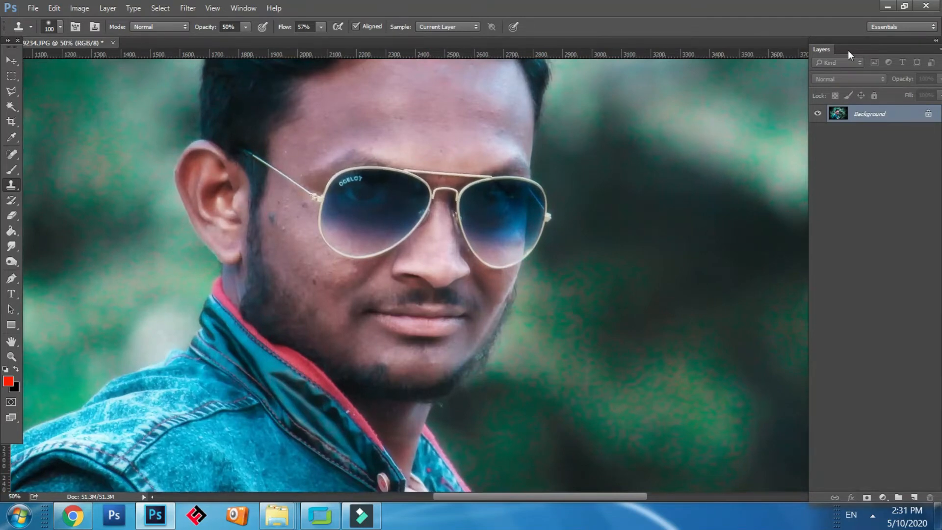
pyautogui.hotkey('ctrl', '+')
pyautogui.hotkey('ctrl', '+')
pyautogui.hotkey('ctrl', '+')
pyautogui.press('p')
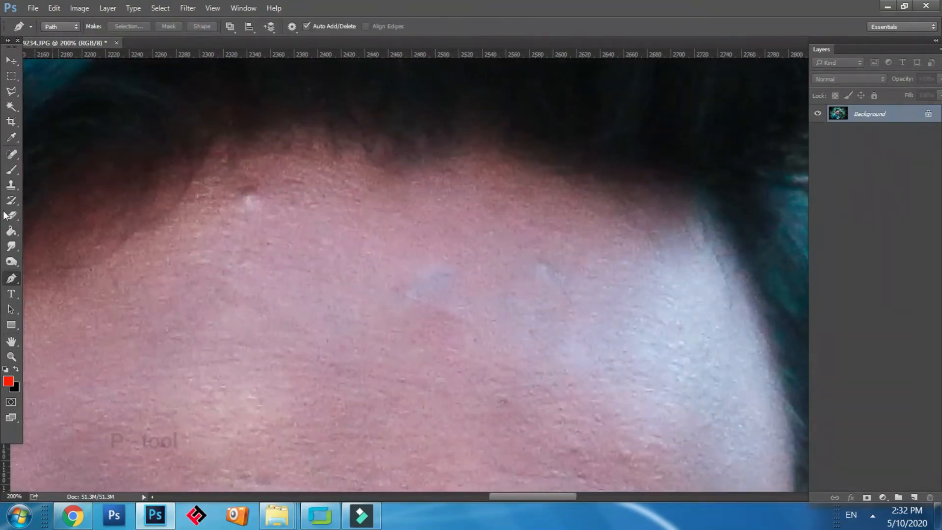
pyautogui.click(11, 185)
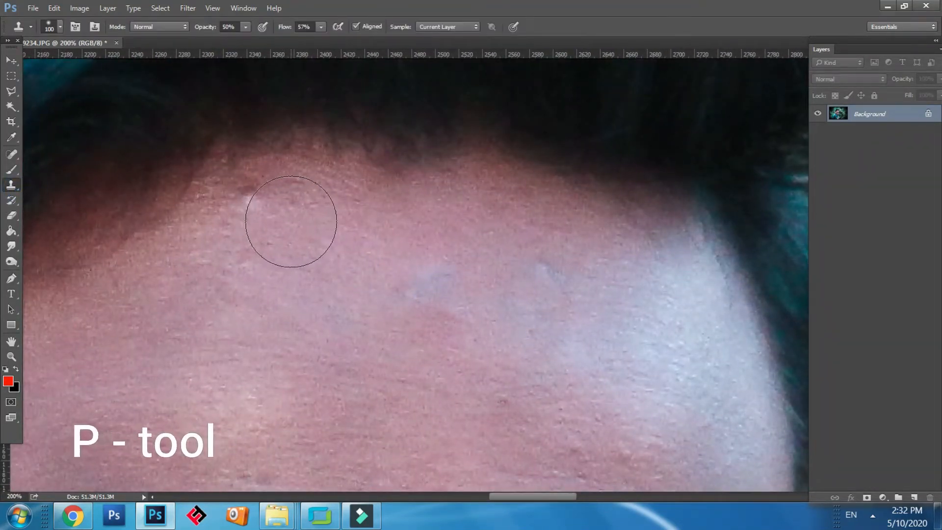
pyautogui.keyDown('alt'); pyautogui.click(304, 223); pyautogui.keyUp('alt')
pyautogui.moveTo(289, 215); pyautogui.dragTo(250, 203)
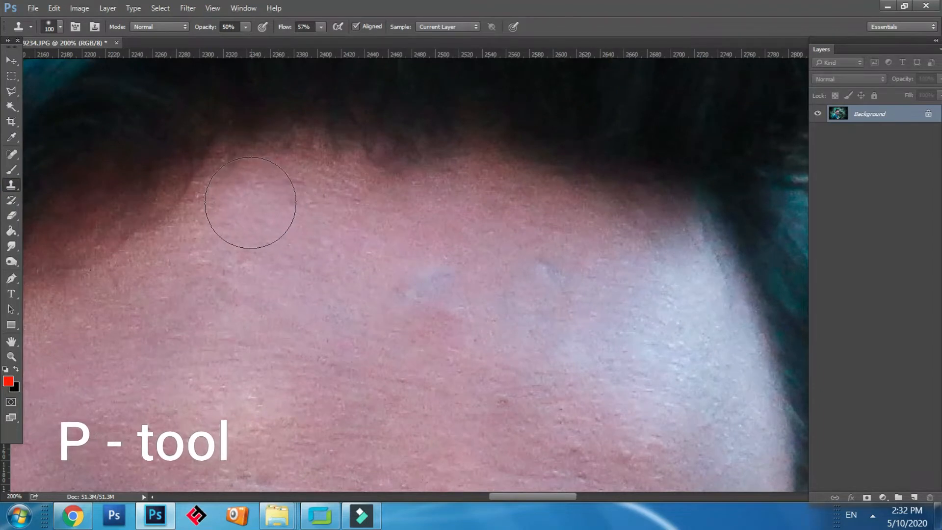
pyautogui.click(250, 202)
pyautogui.moveTo(419, 267); pyautogui.dragTo(468, 286)
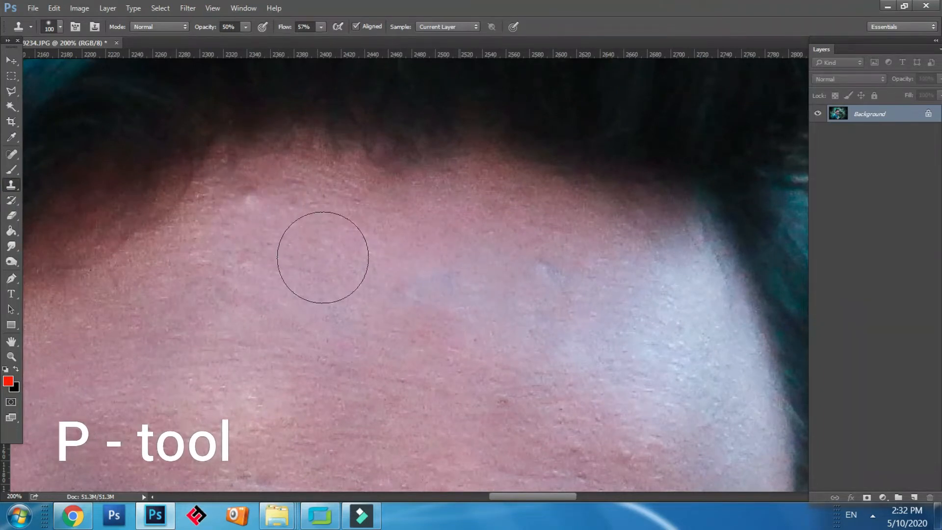
# Step: Clone nearby clean skin over the small light spot just below the hairline, undoing an unsuitable dab and resampling
pyautogui.keyDown('alt'); pyautogui.click(283, 273); pyautogui.keyUp('alt')
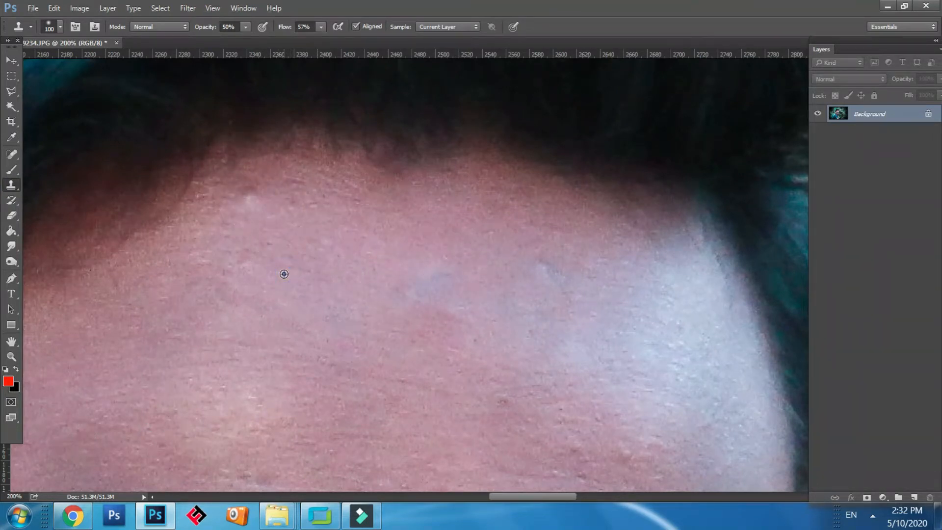
pyautogui.click(258, 204)
pyautogui.click(259, 209)
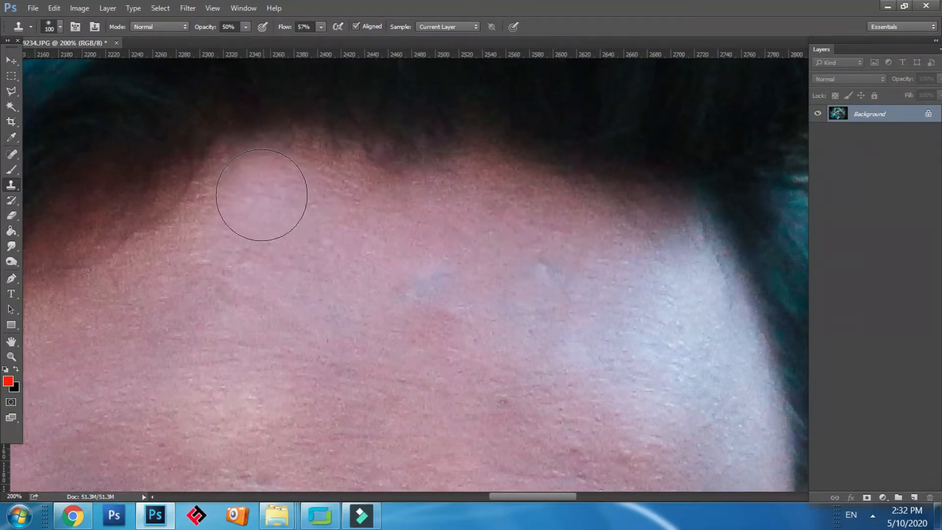
pyautogui.click(261, 198)
pyautogui.hotkey('ctrl', 'z')
pyautogui.keyDown('alt'); pyautogui.click(404, 222); pyautogui.keyUp('alt')
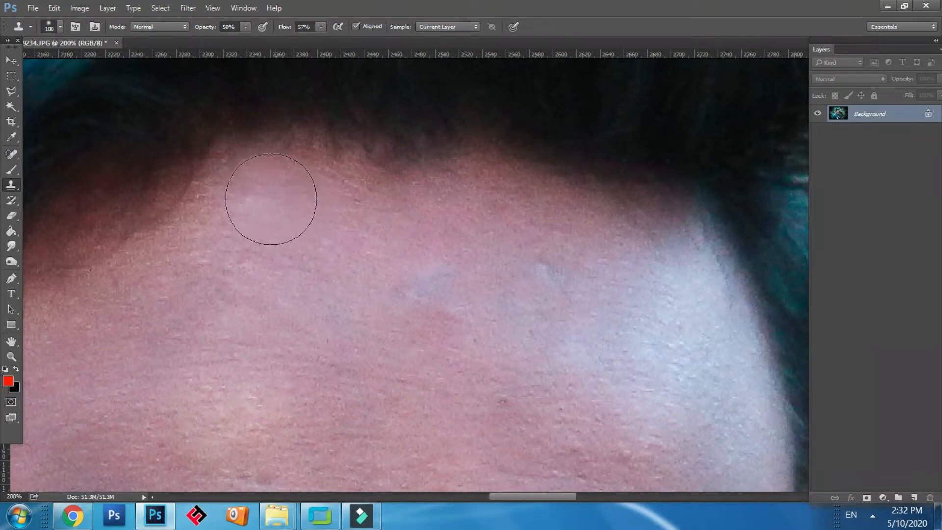
pyautogui.click(259, 208)
# Step: Clone darker skin over the blemish beside the bright highlight on the upper forehead
pyautogui.press('space')
pyautogui.moveTo(449, 234)
pyautogui.mouseDown()
pyautogui.moveTo(248, 167)
pyautogui.moveTo(221, 146)
pyautogui.mouseUp()
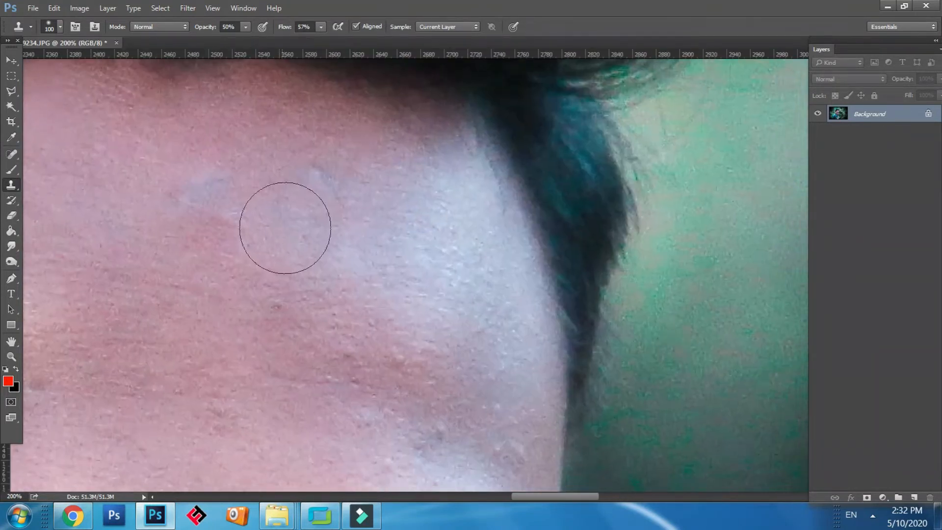
pyautogui.keyDown('alt'); pyautogui.click(314, 132); pyautogui.keyUp('alt')
pyautogui.click(326, 183)
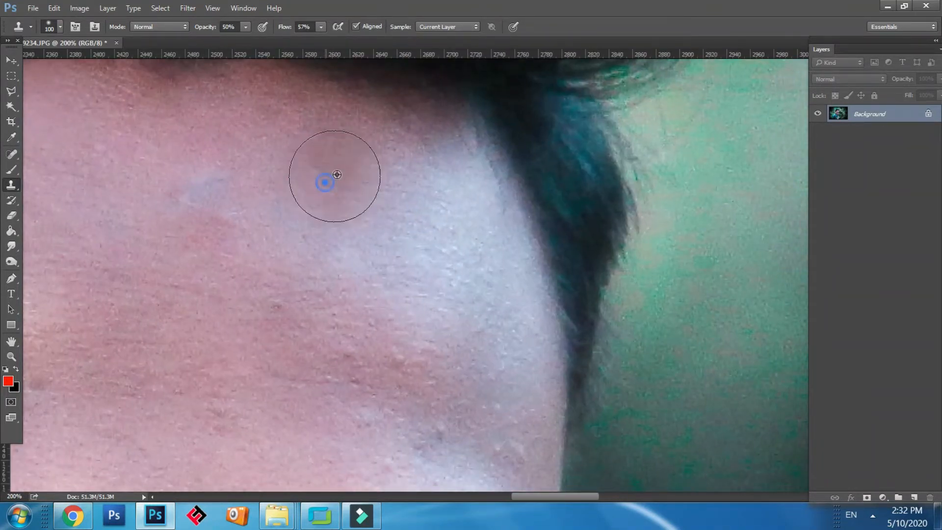
pyautogui.keyDown('alt'); pyautogui.click(283, 138); pyautogui.keyUp('alt')
pyautogui.click(337, 168)
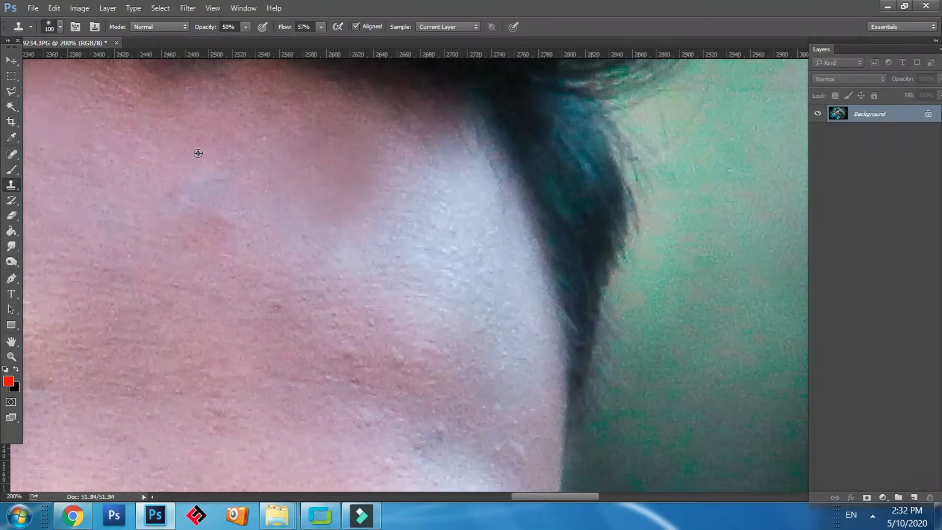
# Step: Clone clean skin over the bluish mark and the reddish patch in the middle of the forehead
pyautogui.keyDown('alt'); pyautogui.click(174, 142); pyautogui.keyUp('alt')
pyautogui.click(198, 188)
pyautogui.keyDown('alt'); pyautogui.click(191, 318); pyautogui.keyUp('alt')
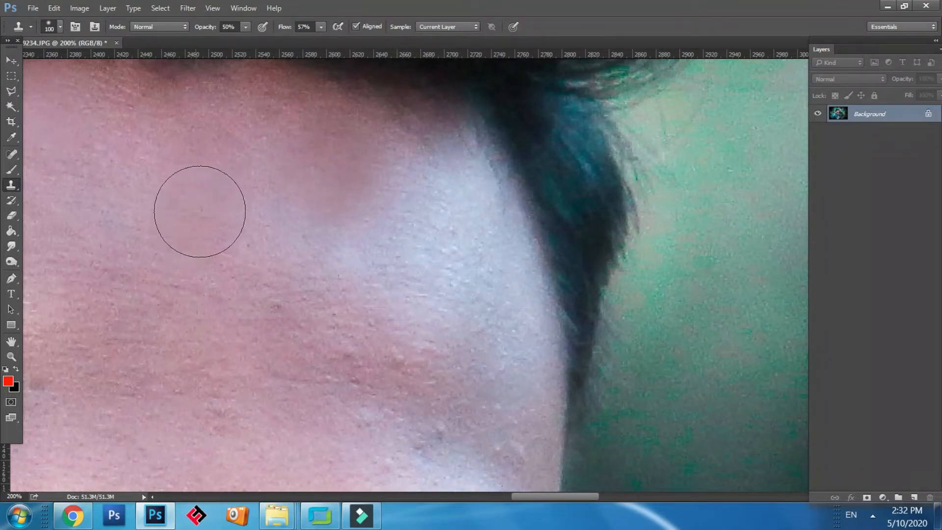
pyautogui.click(206, 197)
# Step: Even out the pale patches between the mid-forehead and the bright highlight with freshly sampled skin
pyautogui.keyDown('alt'); pyautogui.click(347, 202); pyautogui.keyUp('alt')
pyautogui.click(336, 245)
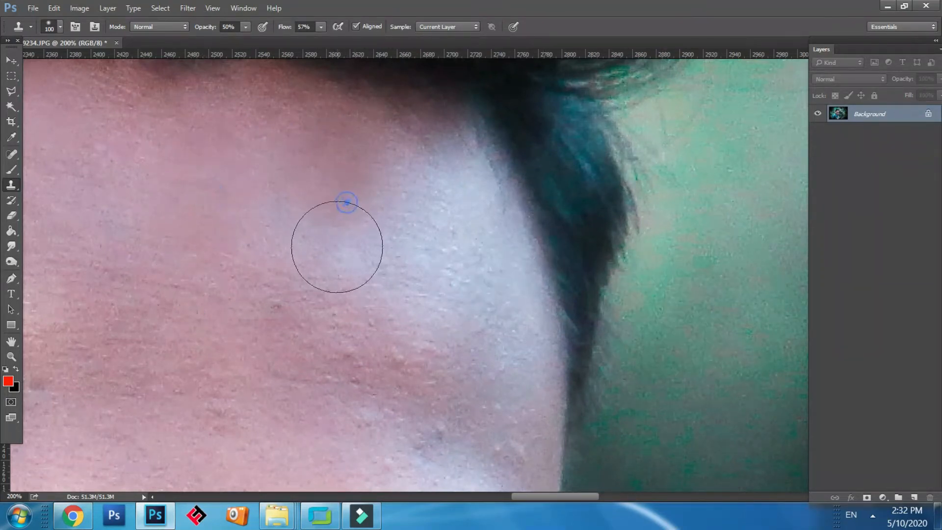
pyautogui.click(345, 260)
pyautogui.keyDown('alt'); pyautogui.click(281, 174); pyautogui.keyUp('alt')
pyautogui.click(276, 211)
pyautogui.click(286, 242)
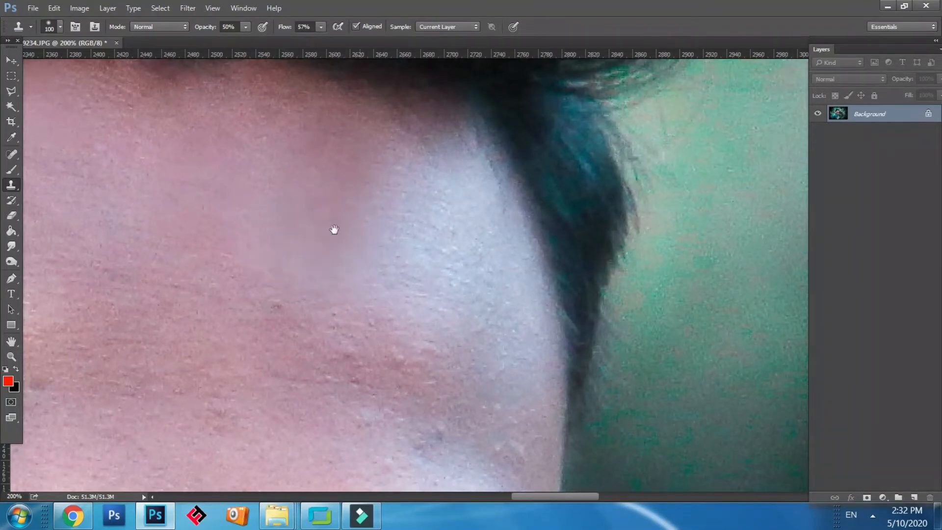
# Step: Clone smoother skin over the rough texture on the lower forehead above the sunglasses
pyautogui.moveTo(334, 230); pyautogui.dragTo(294, 97)
pyautogui.keyDown('alt'); pyautogui.click(337, 193); pyautogui.keyUp('alt')
pyautogui.click(370, 279)
pyautogui.click(392, 307)
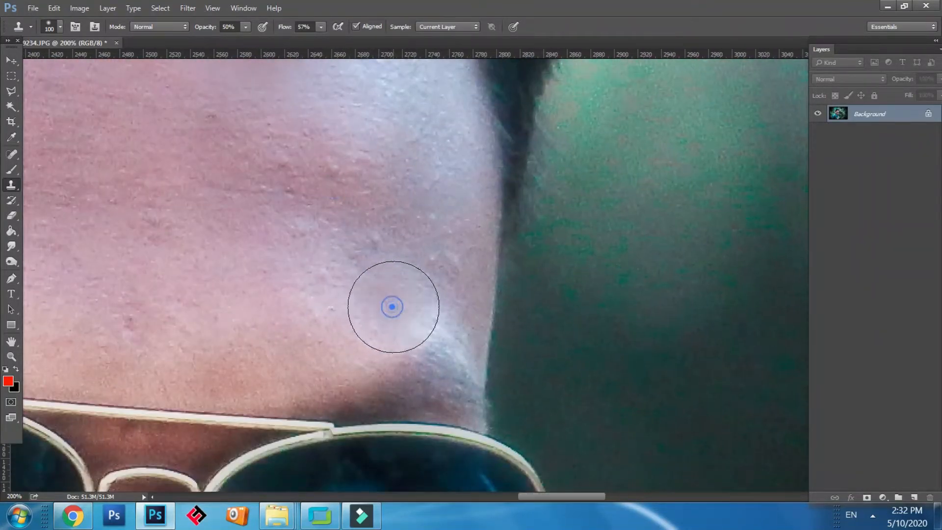
pyautogui.keyDown('alt'); pyautogui.click(265, 184); pyautogui.keyUp('alt')
pyautogui.click(310, 259)
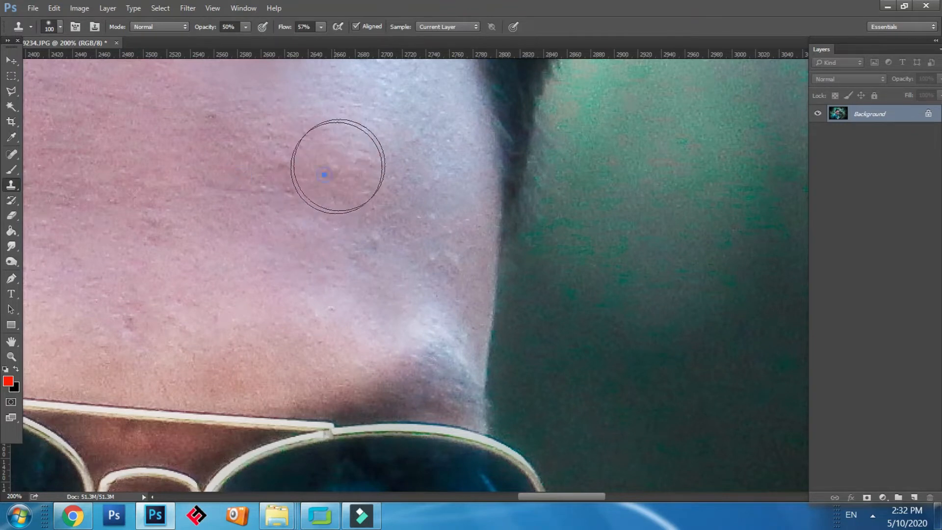
# Step: Switch to the Brush tool with a soft round 300 px tip
pyautogui.hotkey('ctrl', '-')
pyautogui.hotkey('ctrl', '-')
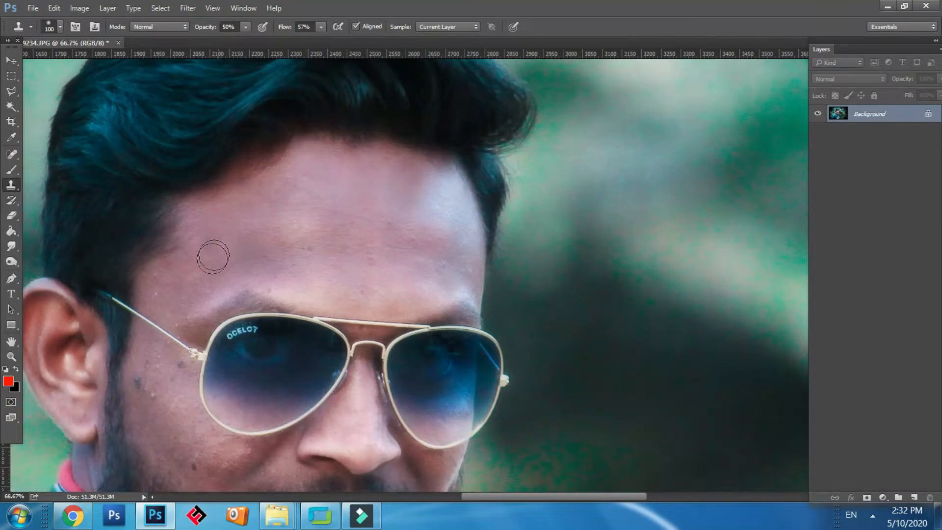
pyautogui.press('b')
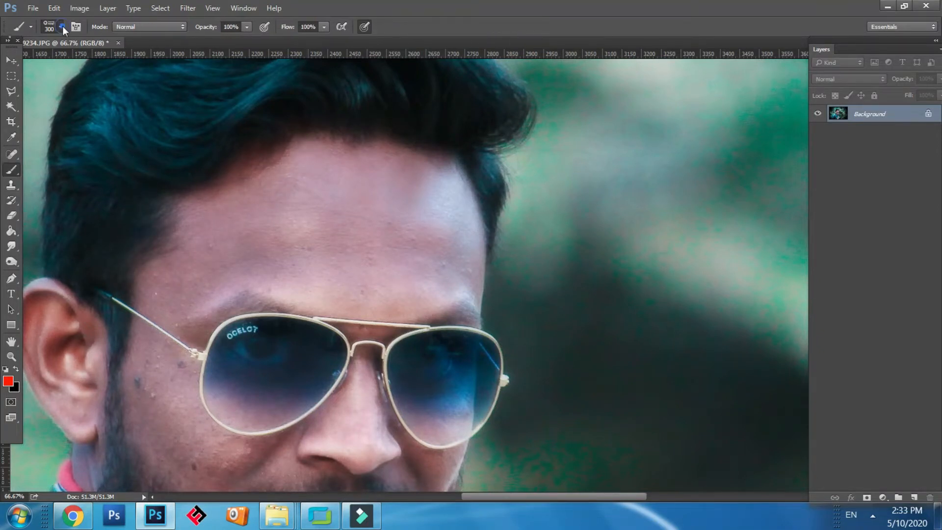
pyautogui.click(61, 27)
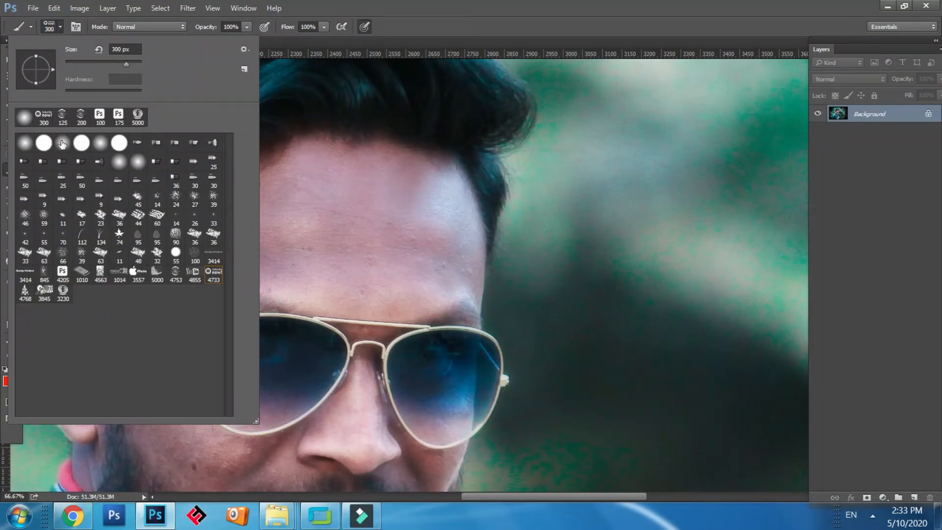
pyautogui.doubleClick(24, 143)
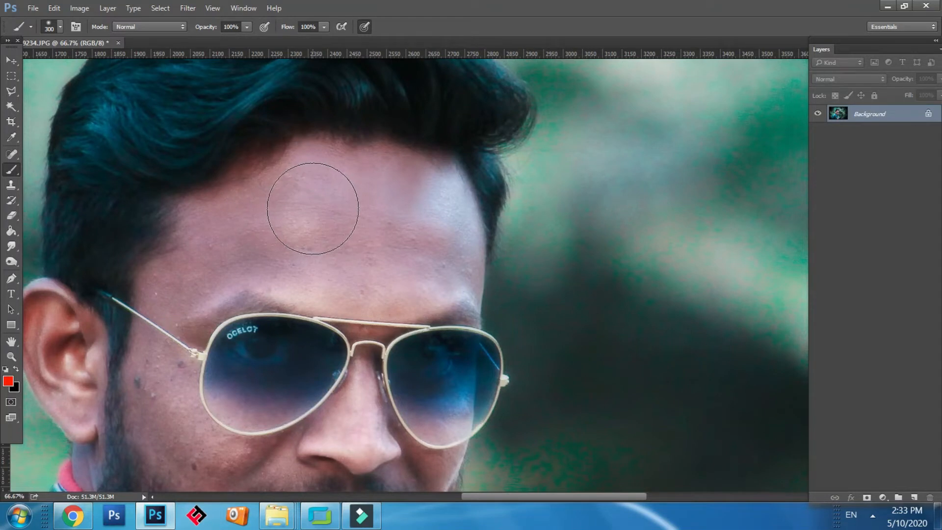
# Step: Paint softly over the forehead with a skin tone sampled from it, using 15% brush opacity
pyautogui.keyDown('alt'); pyautogui.click(305, 189); pyautogui.keyUp('alt')
pyautogui.moveTo(285, 201); pyautogui.dragTo(276, 197)
pyautogui.click(238, 26)
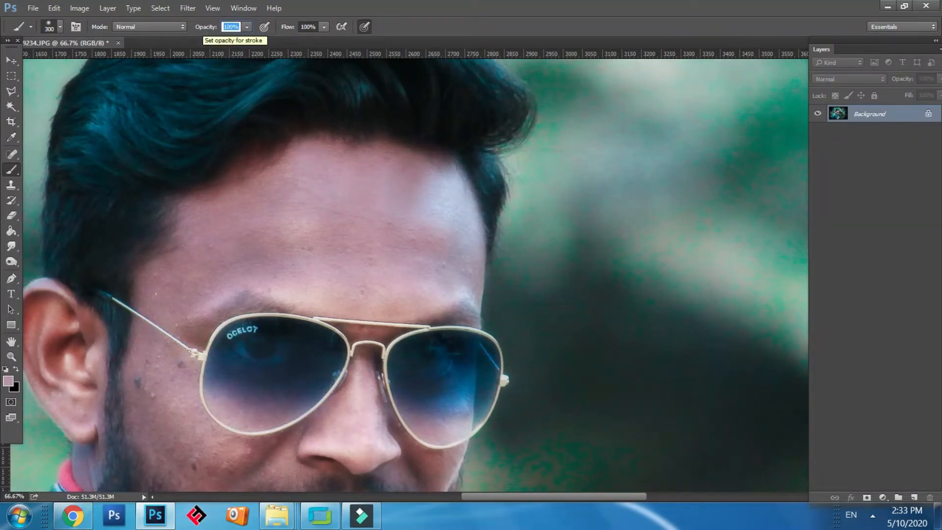
pyautogui.write('15')
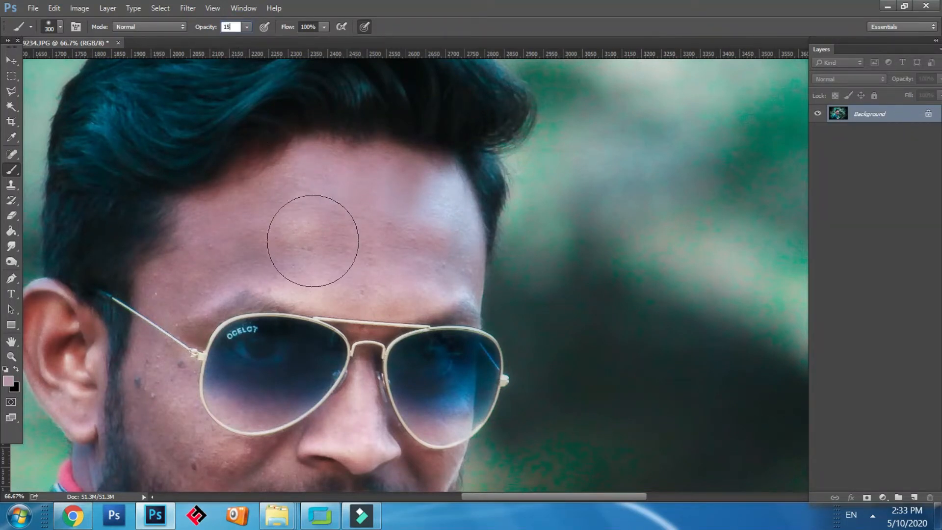
pyautogui.keyDown('alt'); pyautogui.click(305, 185); pyautogui.keyUp('alt')
pyautogui.moveTo(304, 186)
pyautogui.mouseDown()
pyautogui.moveTo(267, 198)
pyautogui.moveTo(220, 245)
pyautogui.moveTo(301, 246)
pyautogui.moveTo(336, 218)
pyautogui.moveTo(421, 219)
pyautogui.moveTo(442, 231)
pyautogui.moveTo(440, 208)
pyautogui.moveTo(425, 211)
pyautogui.moveTo(432, 216)
pyautogui.moveTo(423, 191)
pyautogui.moveTo(362, 210)
pyautogui.moveTo(431, 105)
pyautogui.mouseUp()
# Step: Reduce the soft brush to 150 px for retouching the cheek beside the mouth
pyautogui.press('space')
pyautogui.press('space')
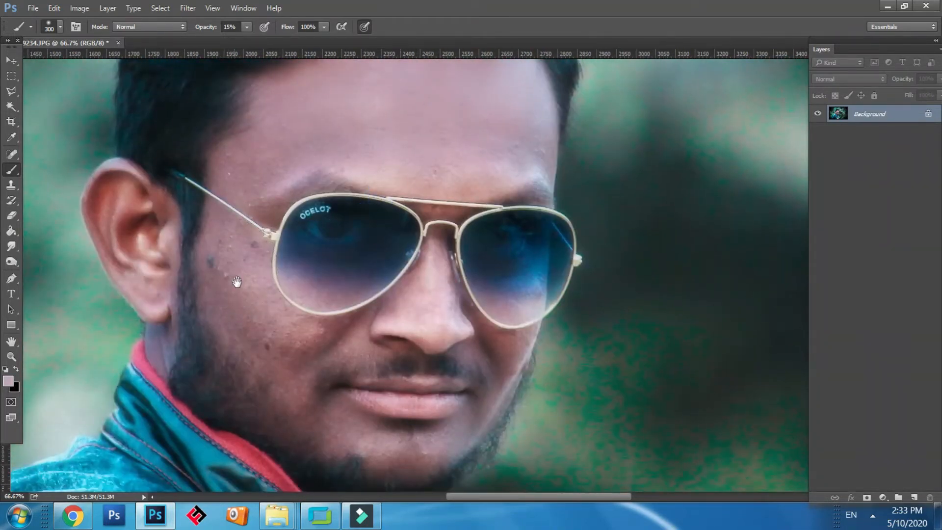
pyautogui.hotkey('ctrl', '+')
pyautogui.press('space')
pyautogui.moveTo(340, 271); pyautogui.dragTo(479, 288)
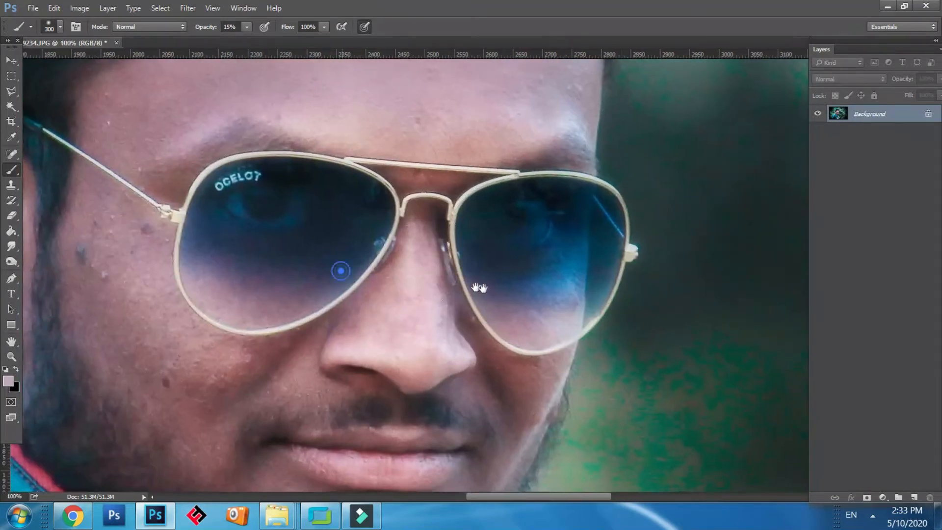
pyautogui.moveTo(312, 417); pyautogui.dragTo(330, 422)
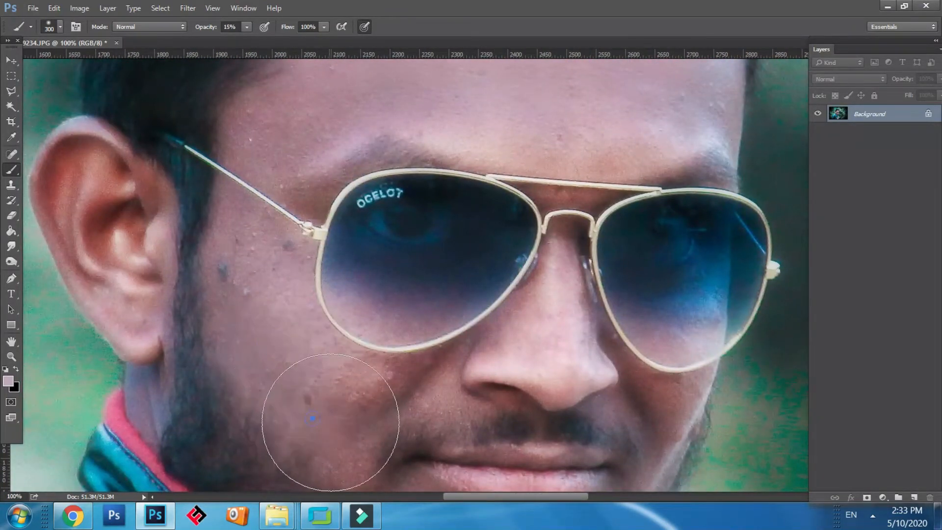
pyautogui.scroll(-5, 325, 366)
pyautogui.hotkey('ctrl', '+')
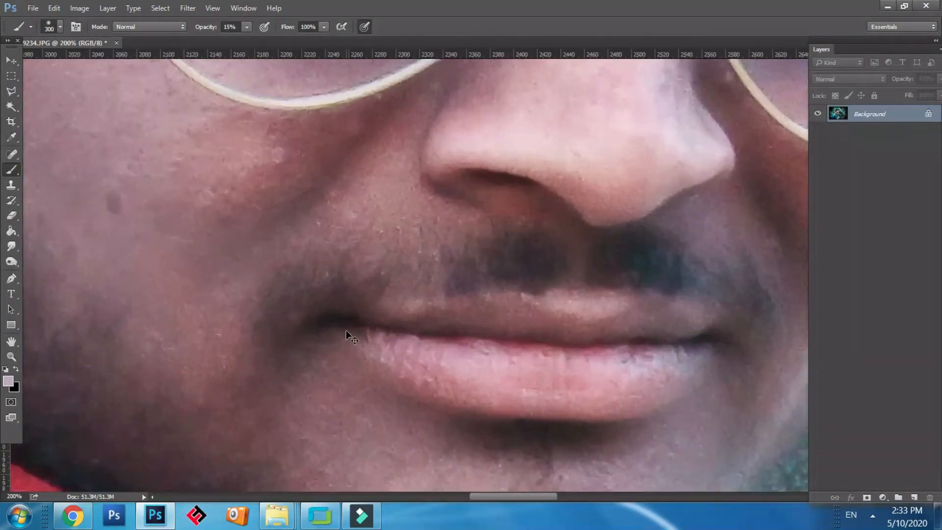
pyautogui.press('[')
pyautogui.press('[')
pyautogui.press('[')
pyautogui.press('[')
# Step: Try to soften the crease between cheek and nose with the forehead tone, and undo the strokes
pyautogui.moveTo(218, 254)
pyautogui.mouseDown()
pyautogui.moveTo(242, 228)
pyautogui.moveTo(343, 168)
pyautogui.moveTo(279, 189)
pyautogui.moveTo(342, 194)
pyautogui.moveTo(288, 293)
pyautogui.mouseUp()
pyautogui.press('space')
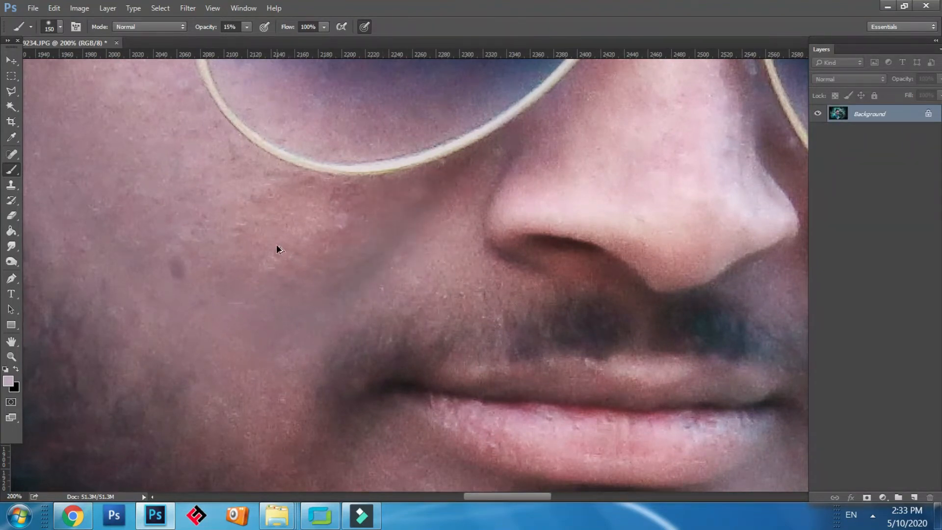
pyautogui.hotkey('ctrl', 'alt', 'z')
pyautogui.hotkey('ctrl', 'alt', 'z')
pyautogui.hotkey('ctrl', 'alt', 'z')
pyautogui.hotkey('ctrl', 'alt', 'z')
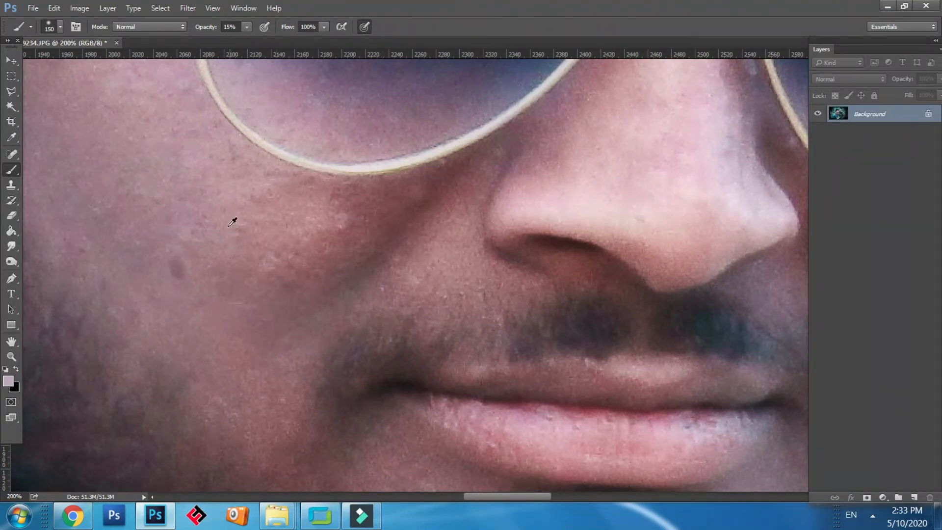
# Step: Sample a tone from the cheek and paint it softly over the cheek crease and the skin beside the mouth
pyautogui.keyDown('alt'); pyautogui.click(229, 222); pyautogui.keyUp('alt')
pyautogui.moveTo(306, 293); pyautogui.dragTo(391, 264)
pyautogui.moveTo(393, 265)
pyautogui.mouseDown()
pyautogui.moveTo(396, 282)
pyautogui.moveTo(298, 185)
pyautogui.mouseUp()
pyautogui.moveTo(212, 334); pyautogui.dragTo(235, 359)
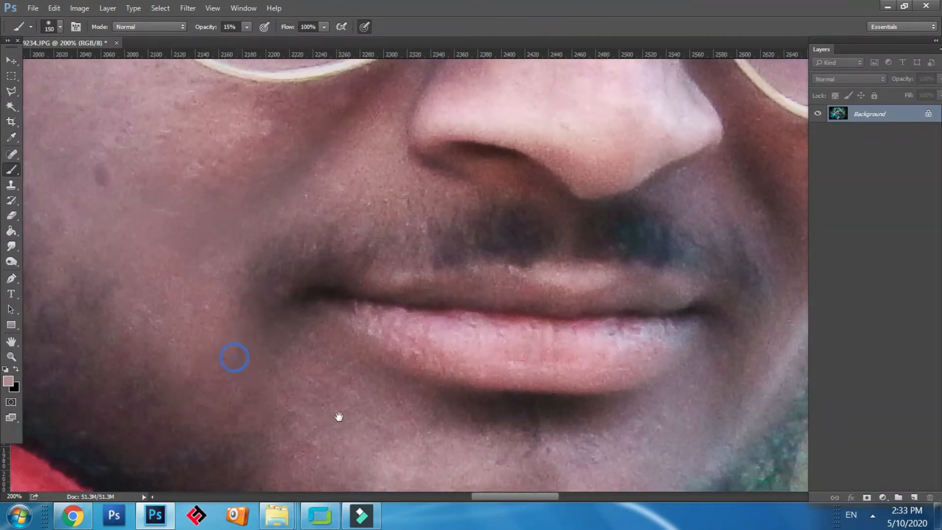
# Step: Inspect the retouched cheek, mouth and jaw up close and review the whole portrait
pyautogui.moveTo(338, 417); pyautogui.dragTo(298, 416)
pyautogui.moveTo(237, 406); pyautogui.dragTo(113, 398)
pyautogui.moveTo(78, 382); pyautogui.dragTo(71, 327)
pyautogui.moveTo(238, 302); pyautogui.dragTo(732, 404)
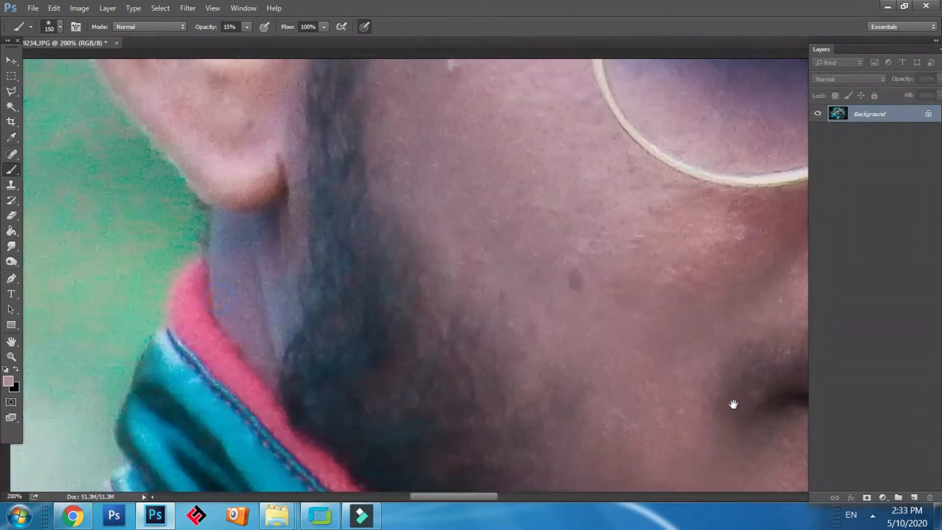
pyautogui.hotkey('ctrl', '-')
pyautogui.hotkey('ctrl', '-')
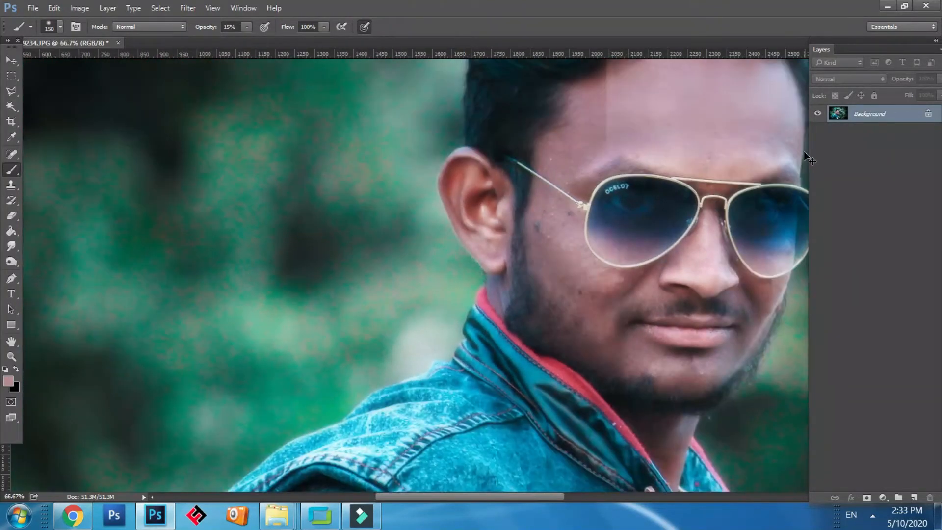
pyautogui.hotkey('ctrl', '-')
pyautogui.hotkey('ctrl', '-')
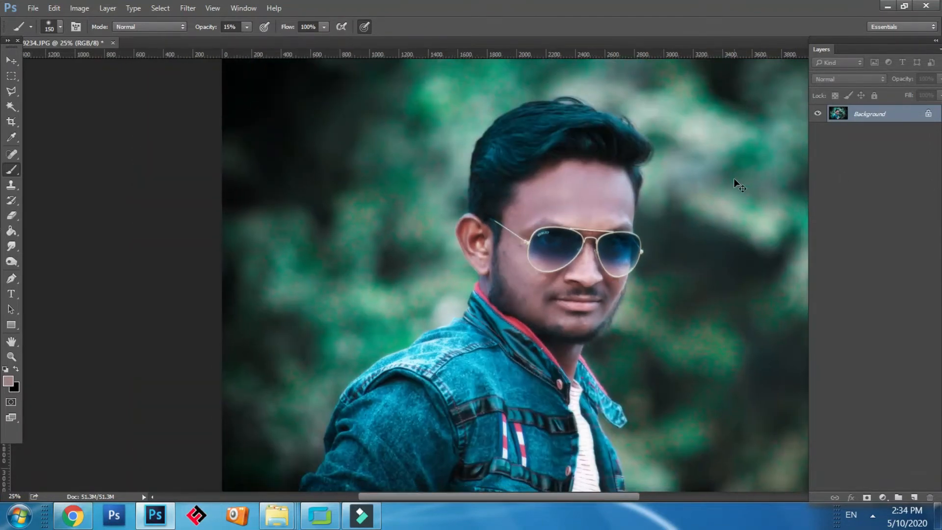
pyautogui.hotkey('ctrl', '-')
pyautogui.hotkey('ctrl', '-')
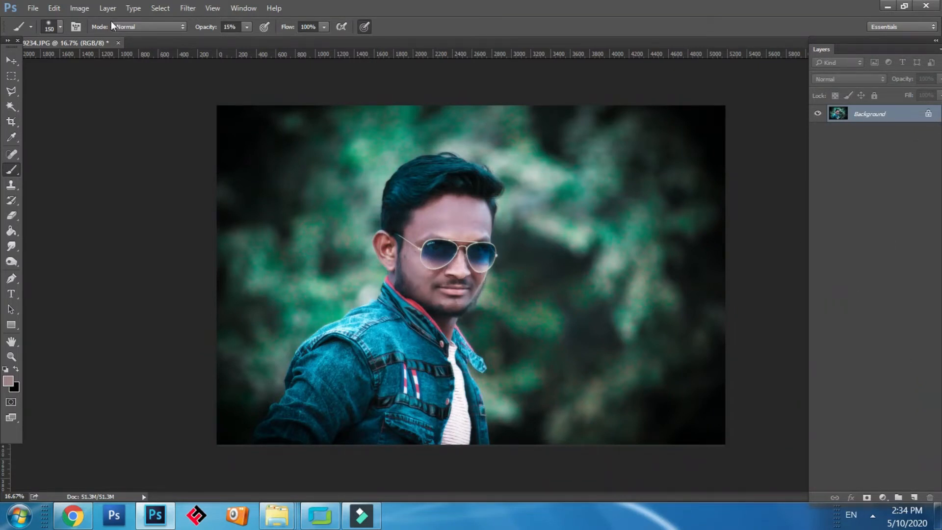
# Step: Save the photo to the Desktop as a JPEG named IMG_9234+ at maximum quality 12, without replacing the original file
pyautogui.click(31, 9)
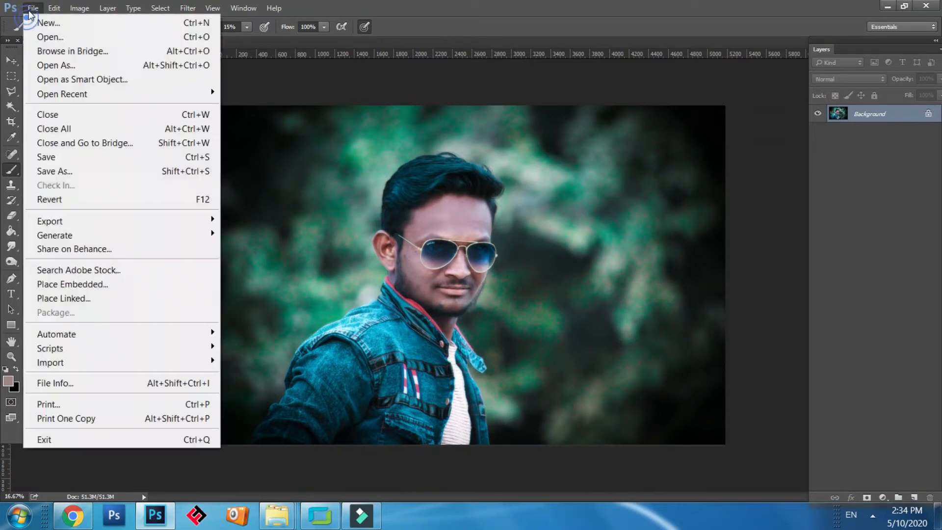
pyautogui.click(63, 172)
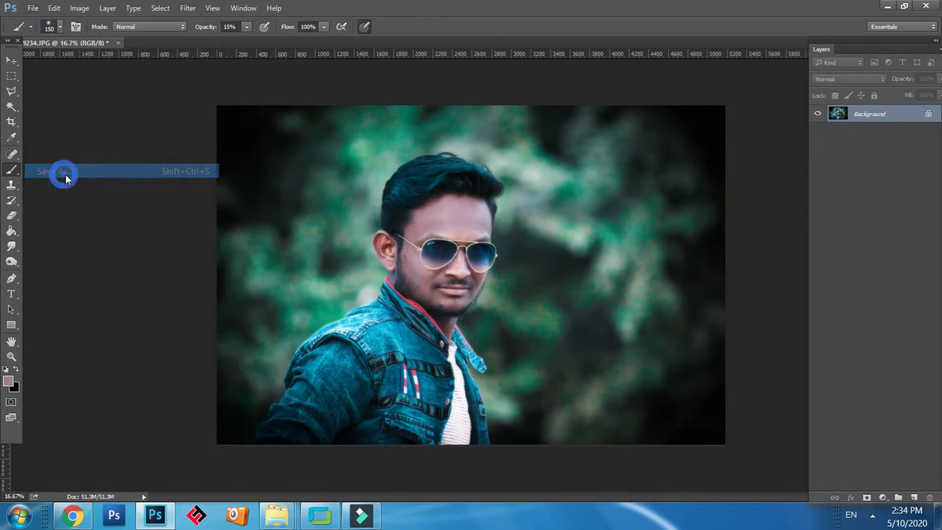
pyautogui.click(81, 98)
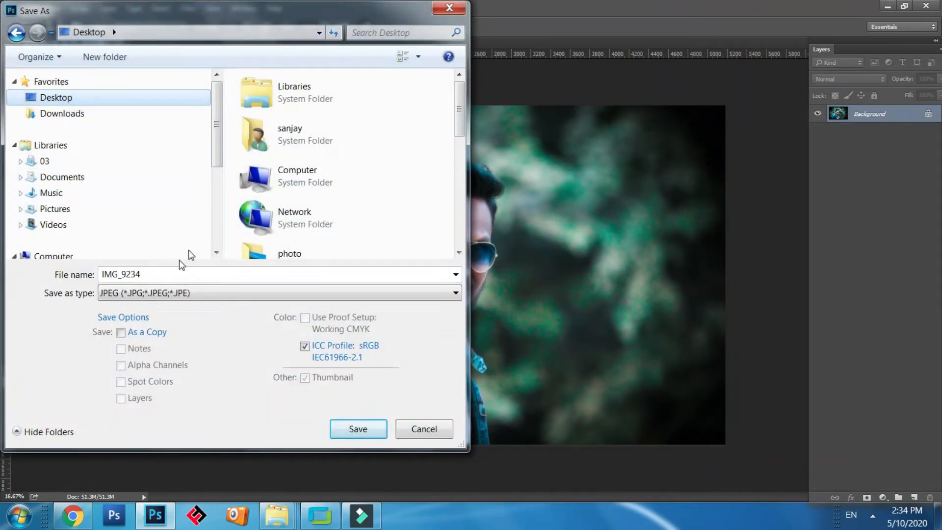
pyautogui.click(358, 429)
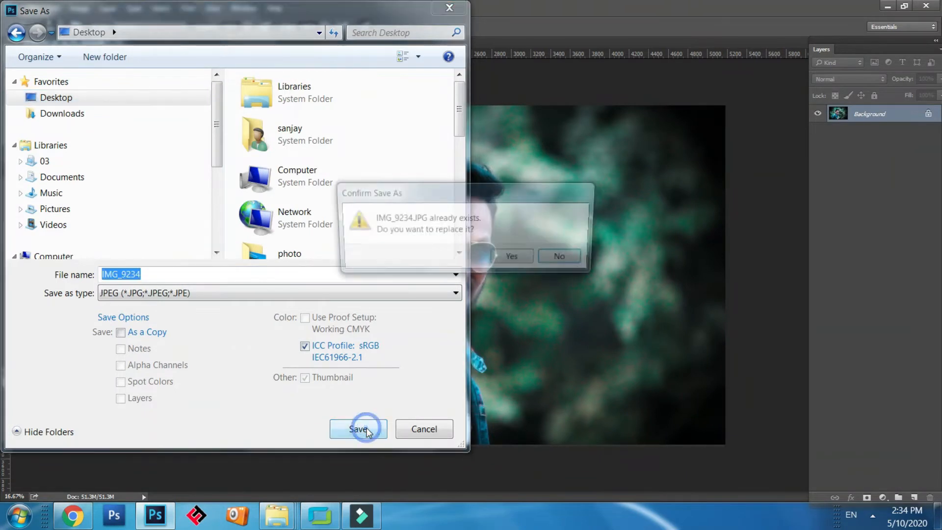
pyautogui.click(571, 263)
pyautogui.click(154, 274)
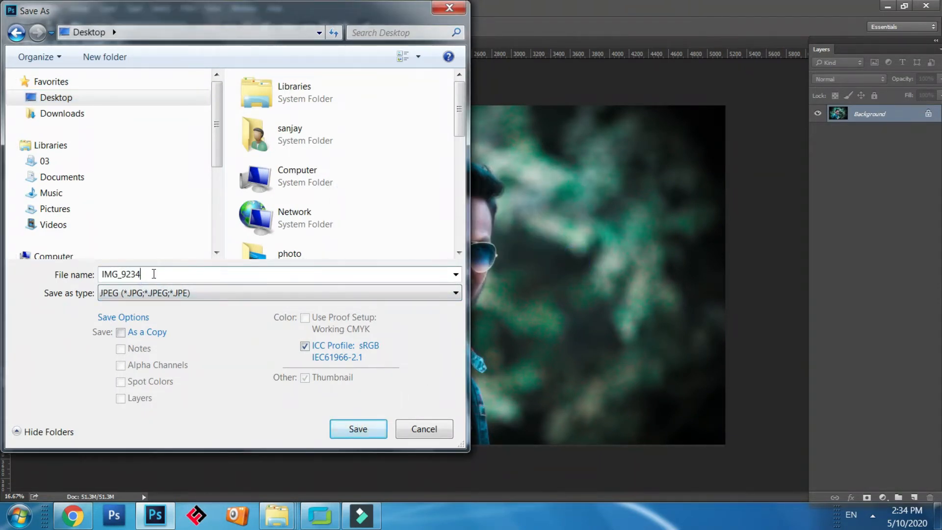
pyautogui.click(358, 428)
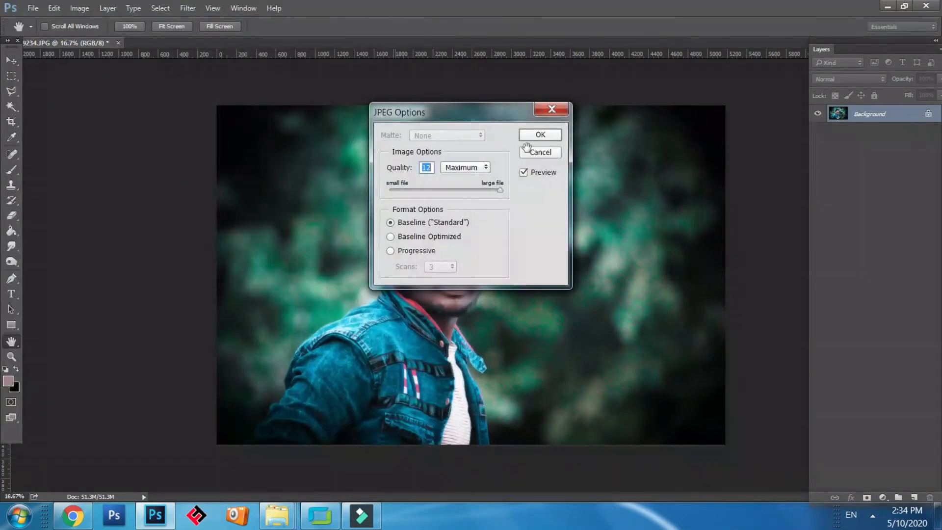
pyautogui.click(536, 139)
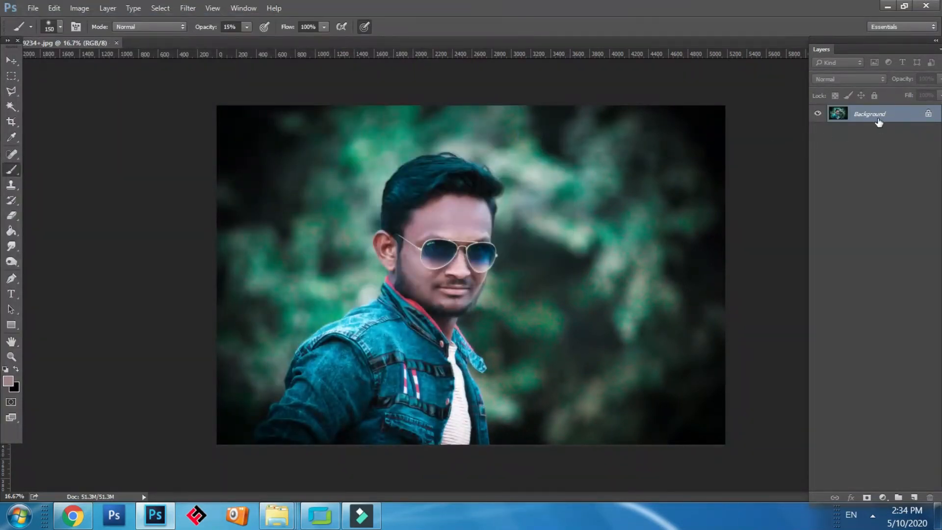
# Step: Add a Color Lookup adjustment layer above the photo and load the Fuji F125 Kodak 2393 3DLUT
pyautogui.click(883, 496)
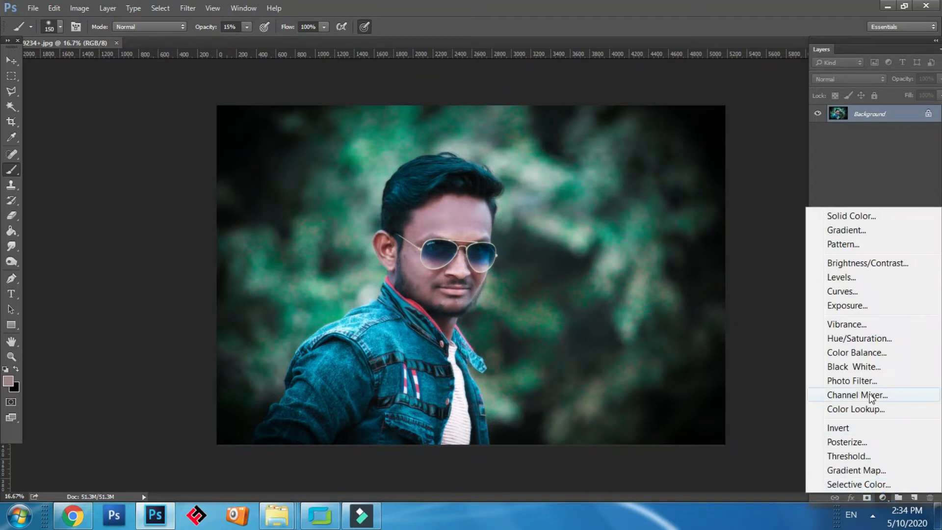
pyautogui.click(878, 410)
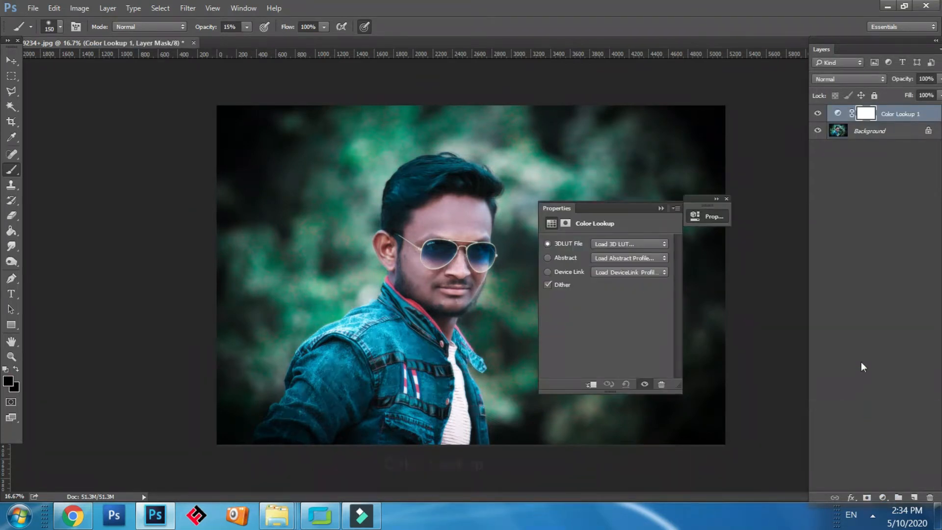
pyautogui.click(641, 258)
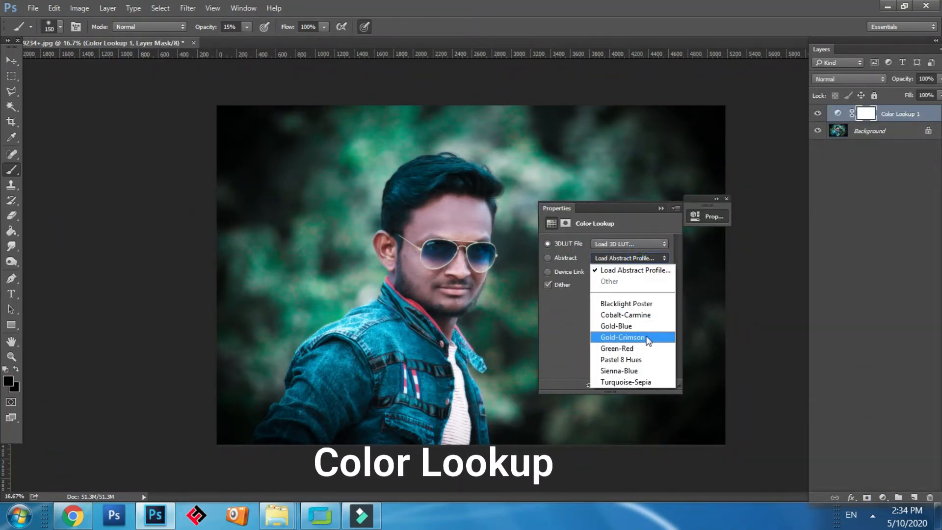
pyautogui.click(621, 359)
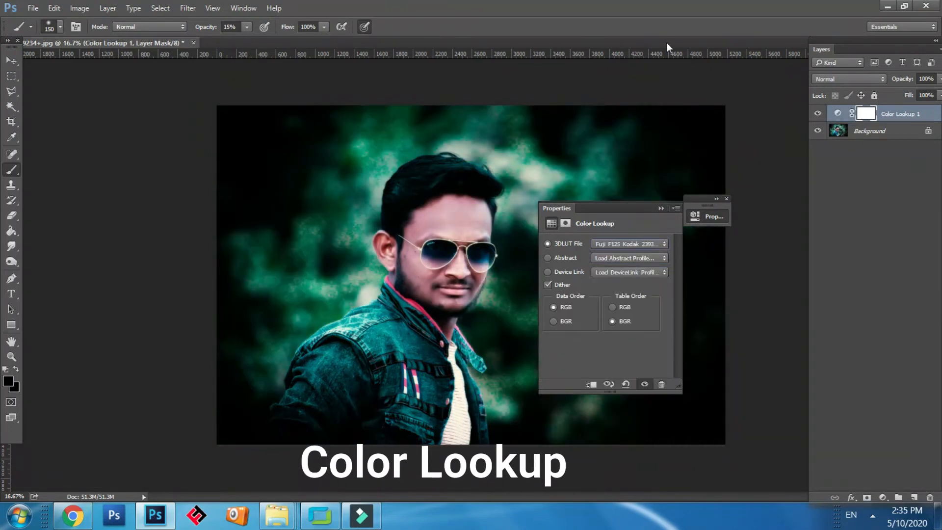
# Step: Compare the FuturisticBleak and HorrorBlue 3DLUT looks on the portrait
pyautogui.press('Down')
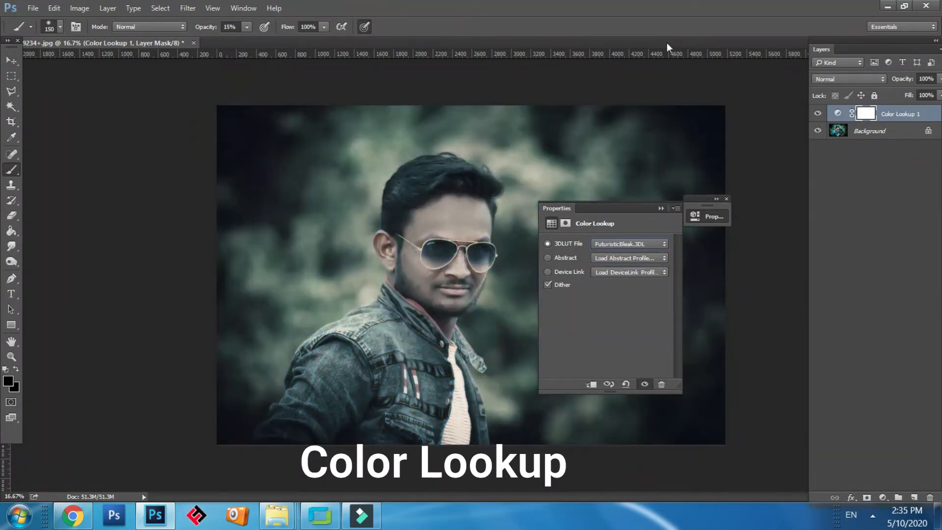
pyautogui.press('Down')
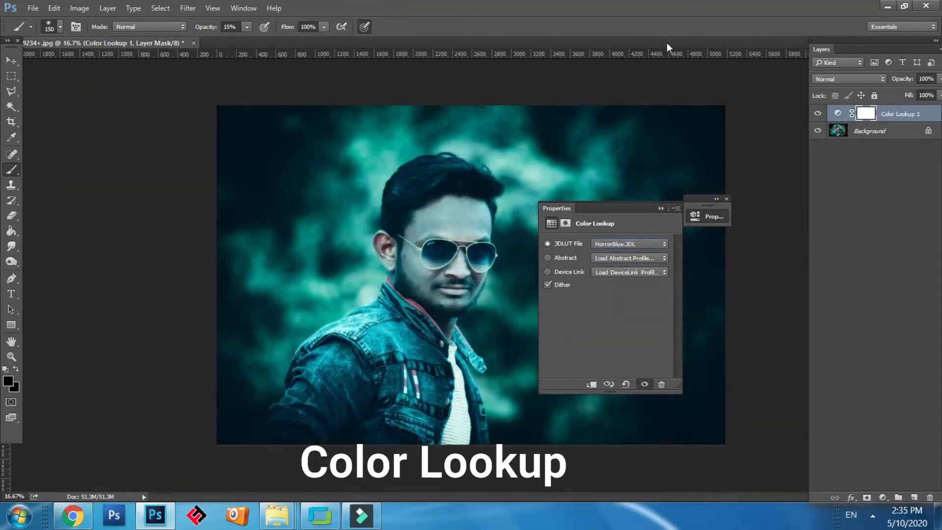
pyautogui.press('Up')
pyautogui.press('Down')
pyautogui.press('Up')
pyautogui.press('Down')
pyautogui.press('Up')
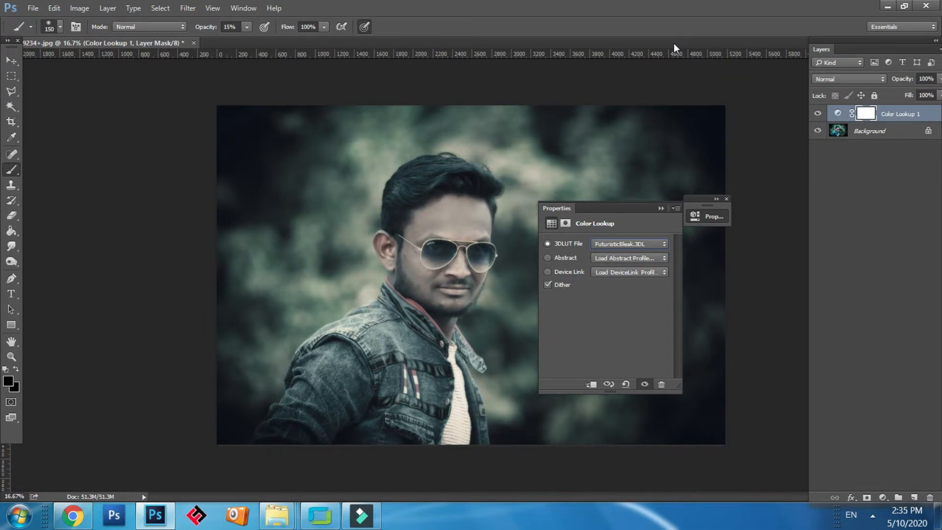
# Step: Try the remaining 3DLUT looks in turn, from HorrorBlue through the Kodak 5218 films to TensionGreen
pyautogui.press('Down')
pyautogui.press('Down')
pyautogui.press('Down')
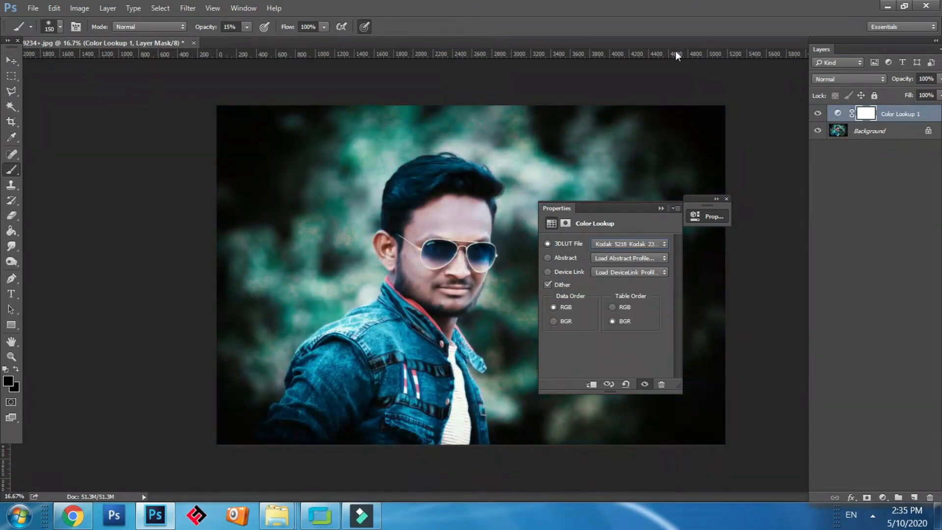
pyautogui.press('Down')
pyautogui.press('Down')
pyautogui.press('Down')
pyautogui.press('Down')
pyautogui.press('Down')
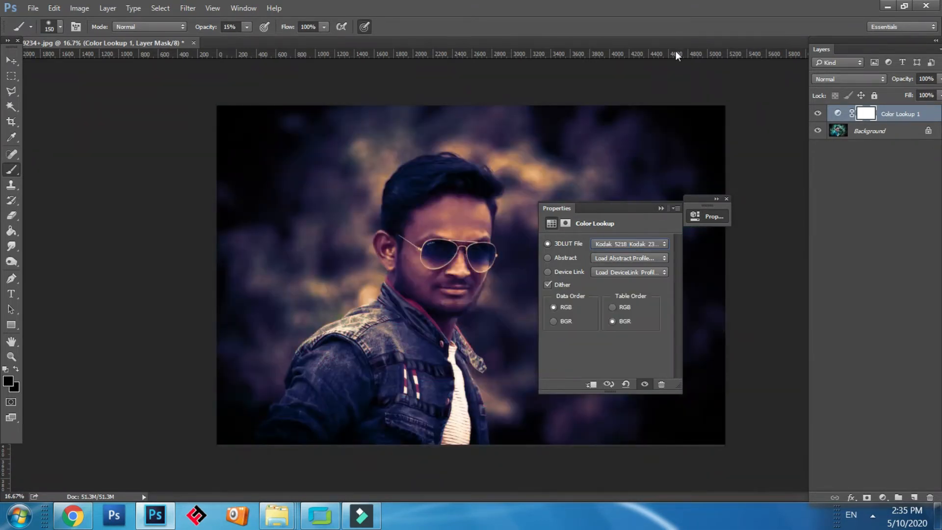
pyautogui.press('Down')
pyautogui.press('Down')
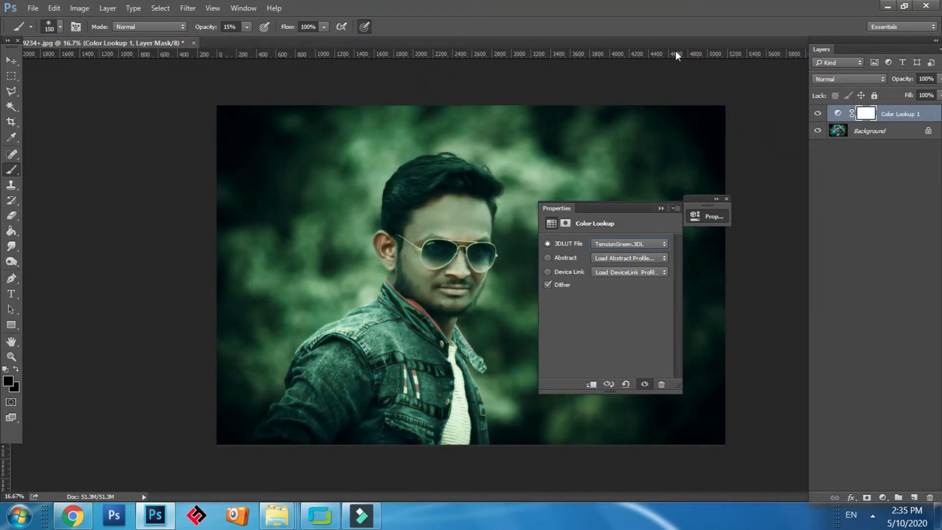
# Step: Preview the 3DLUT looks in reverse order, from Soft_Warming and the Kodak films back to Fuji REALA 500D
pyautogui.press('Up')
pyautogui.press('Up')
pyautogui.press('Up')
pyautogui.press('Up')
pyautogui.press('Up')
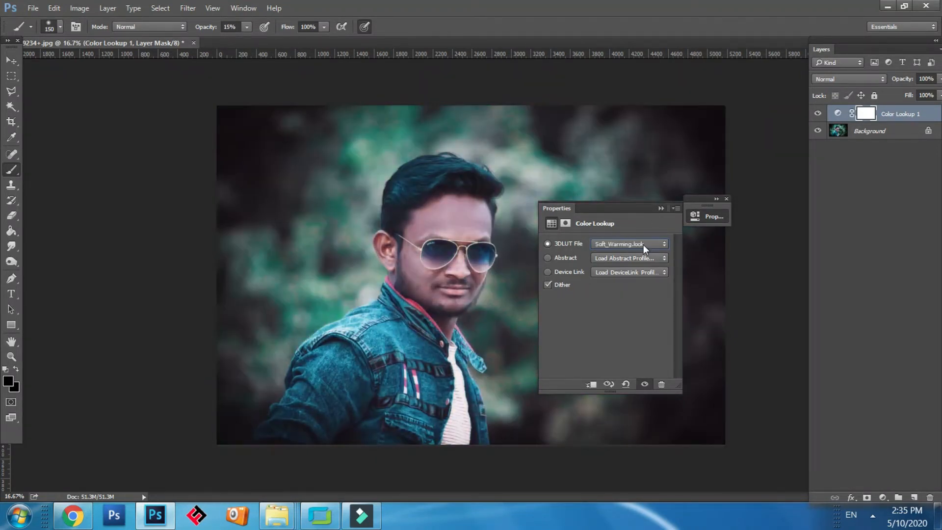
pyautogui.press('Up')
pyautogui.press('Up')
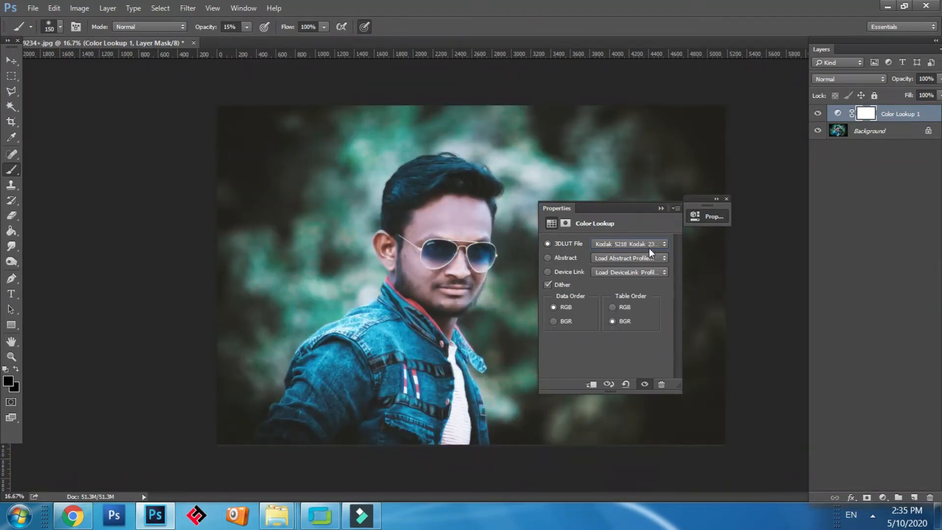
pyautogui.press('Up')
pyautogui.press('Up')
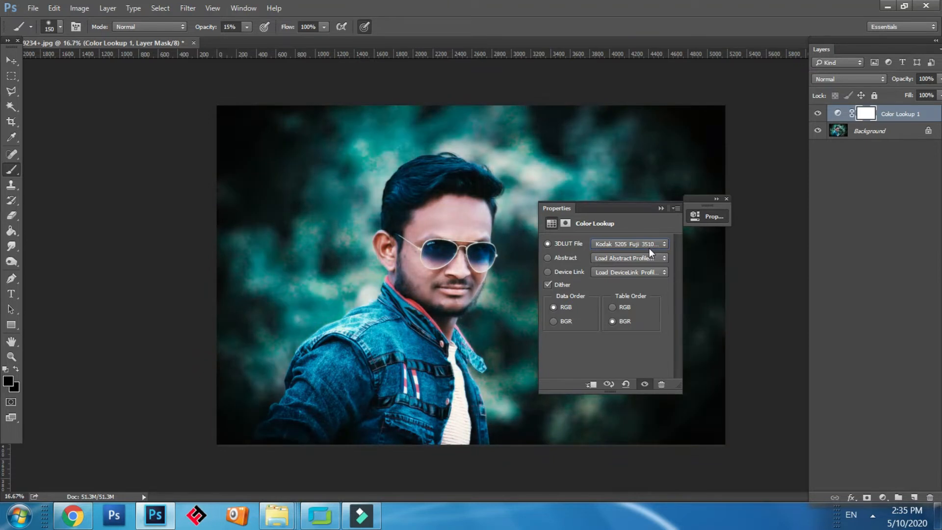
pyautogui.press('Up')
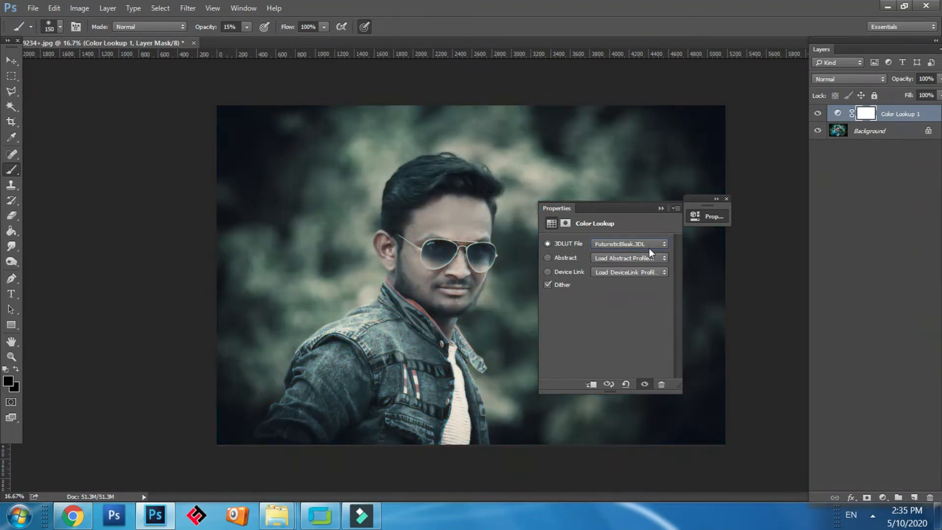
pyautogui.press('Up')
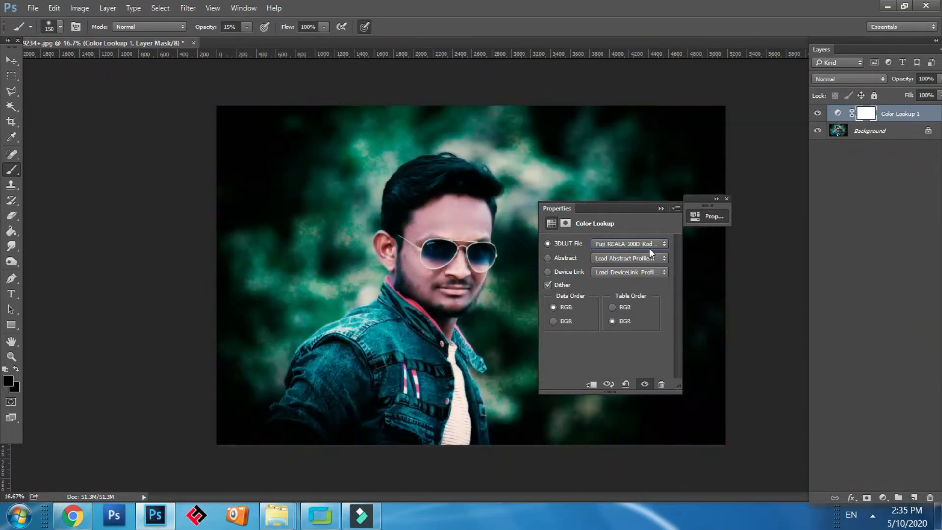
# Step: Set the Color Lookup layer's 3DLUT file to FuturisticBleak.3DL
pyautogui.press('Down')
pyautogui.click(649, 243)
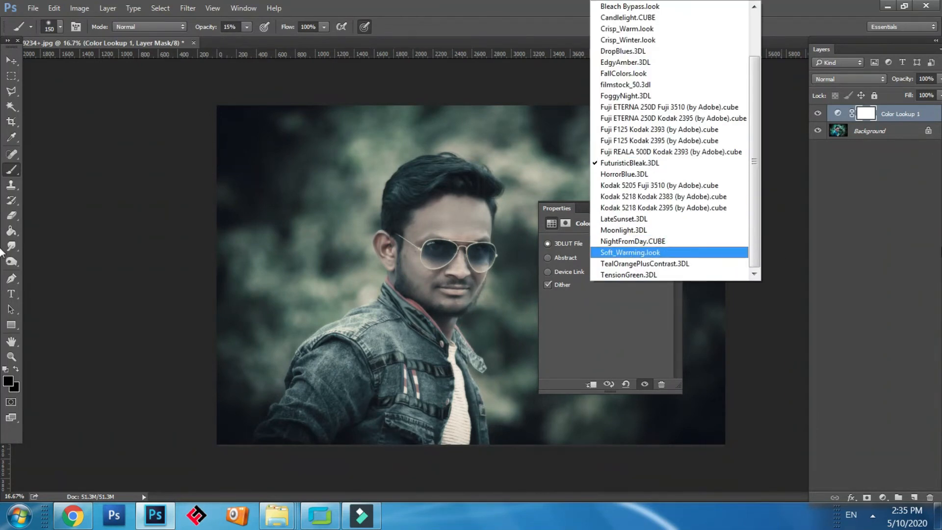
pyautogui.click(652, 164)
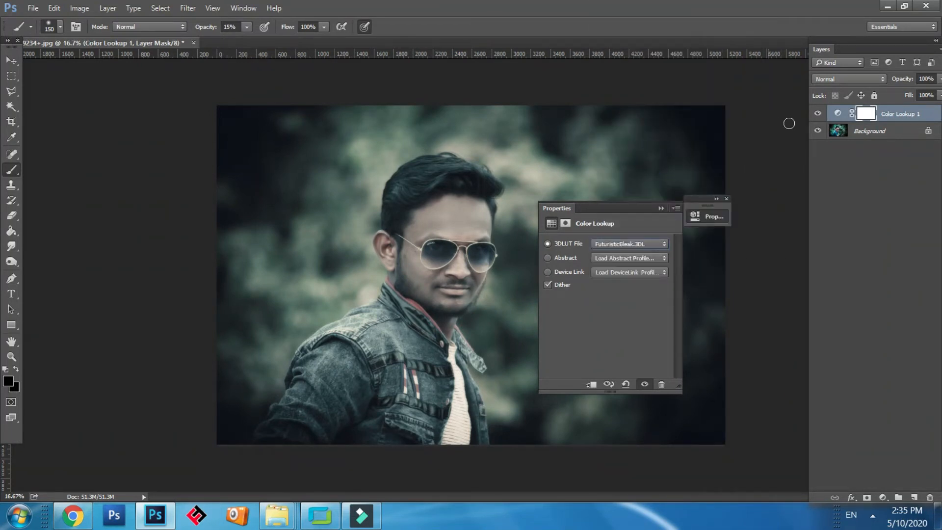
# Step: Finish choosing the Color Lookup layer's 3DLUT file, leaving FuturisticBleak.3DL in place, and close the adjustment's settings
pyautogui.click(636, 243)
pyautogui.click(670, 165)
pyautogui.click(726, 200)
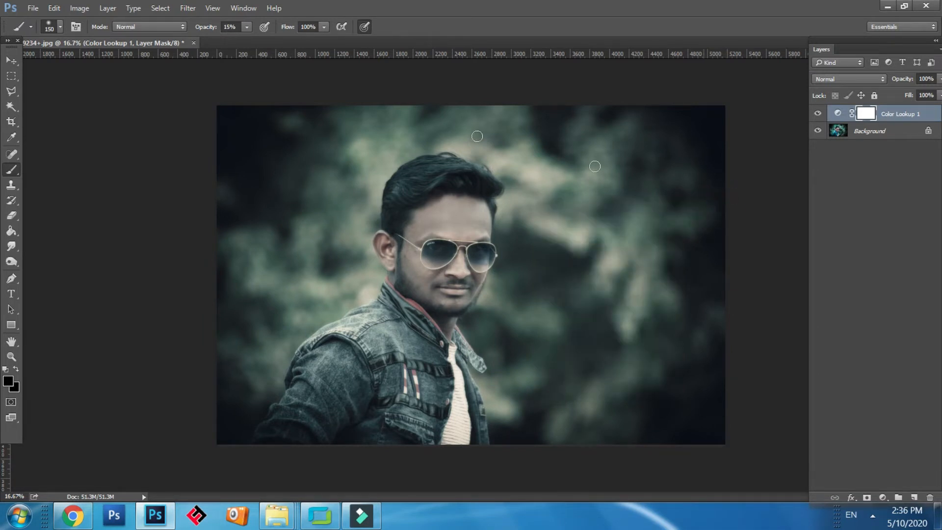
# Step: Save a copy to the Desktop as a JPEG named IMG_9234++ at maximum quality 12 with the Baseline ("Standard") format
pyautogui.click(54, 8)
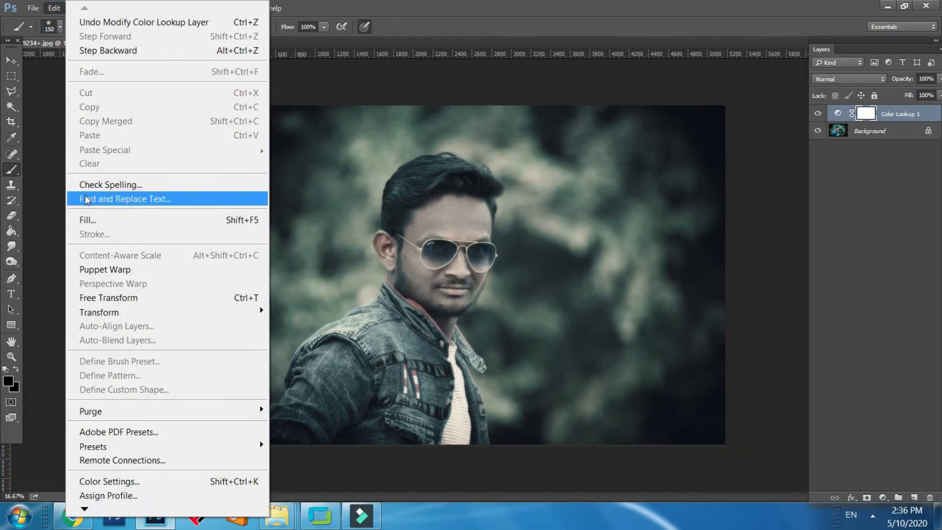
pyautogui.moveTo(33, 8)
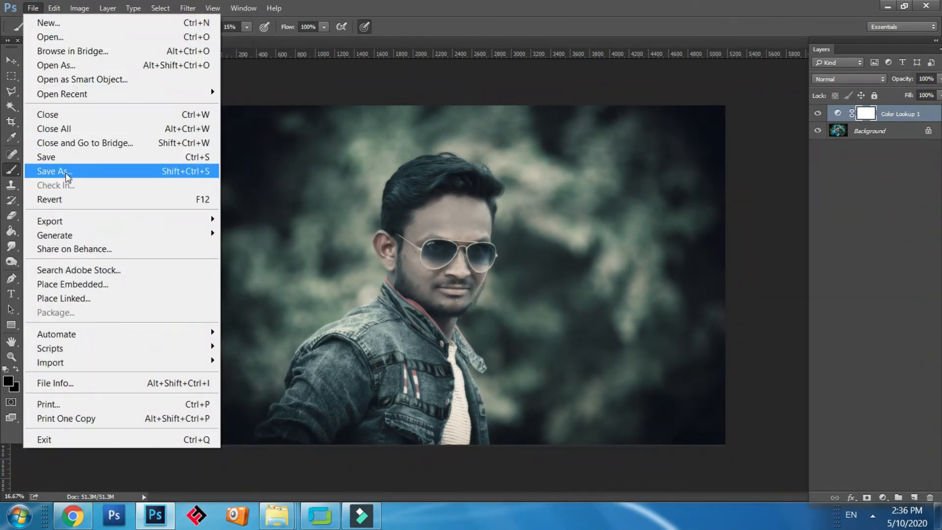
pyautogui.click(69, 172)
pyautogui.click(62, 95)
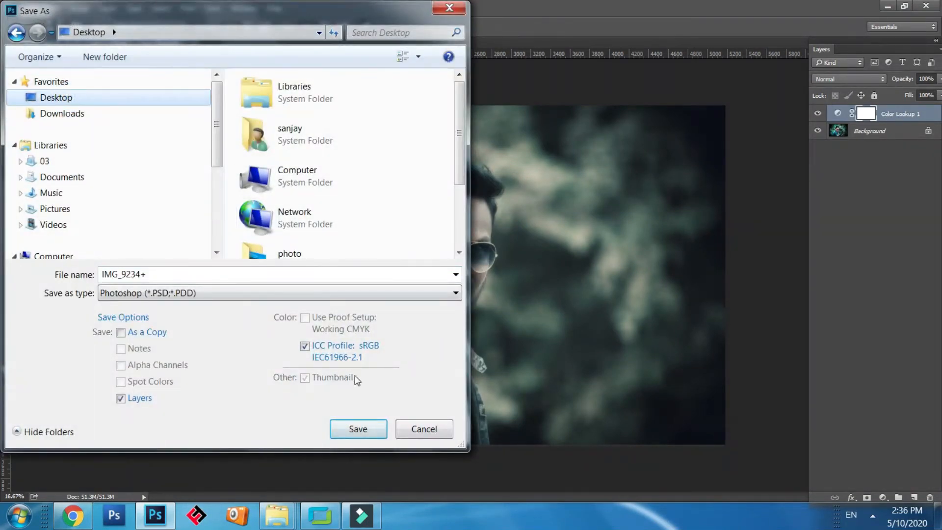
pyautogui.click(162, 274)
pyautogui.click(161, 274)
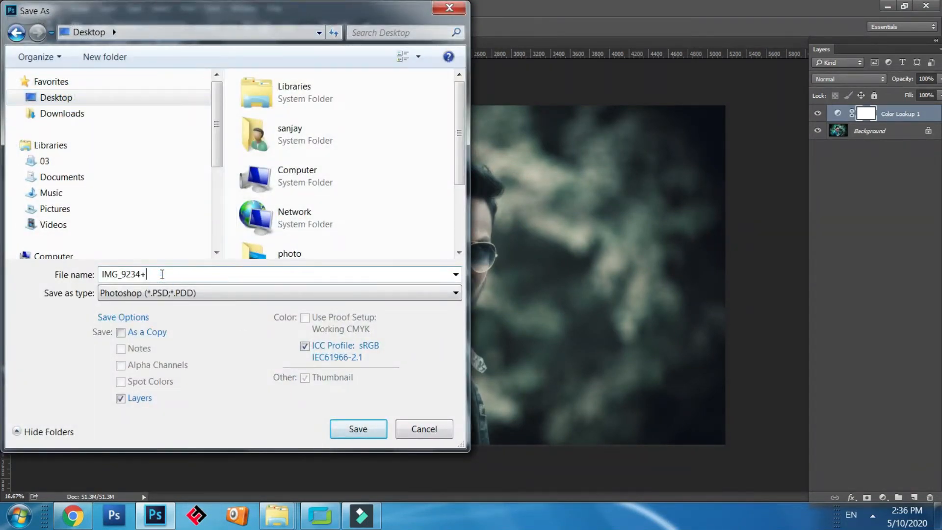
pyautogui.click(199, 294)
pyautogui.click(199, 137)
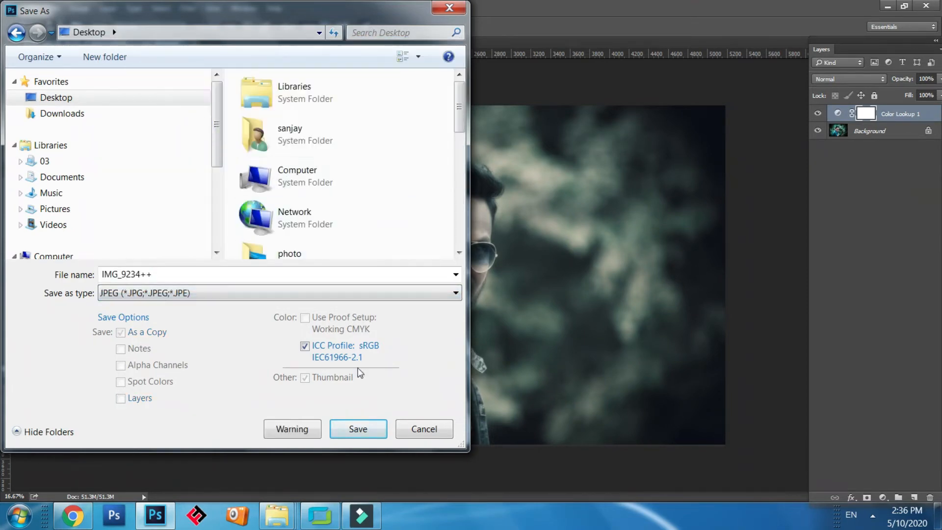
pyautogui.click(358, 428)
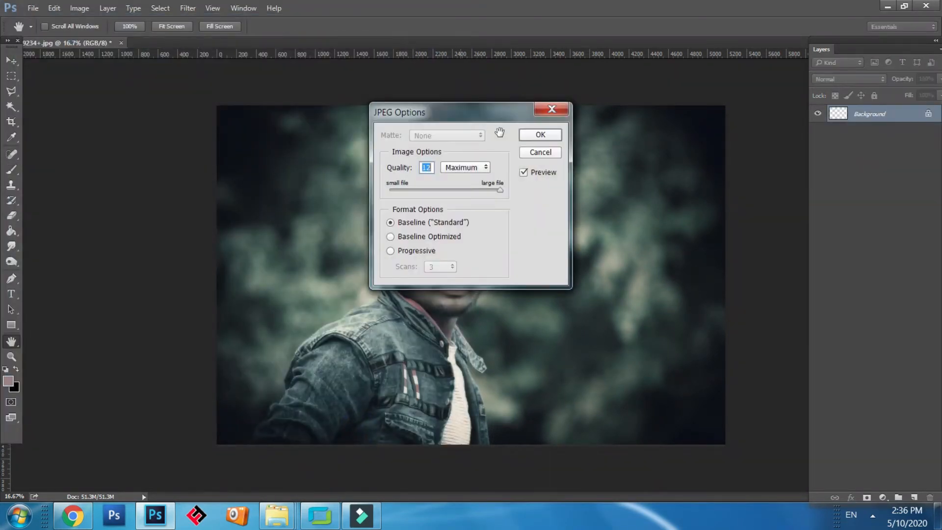
pyautogui.click(533, 138)
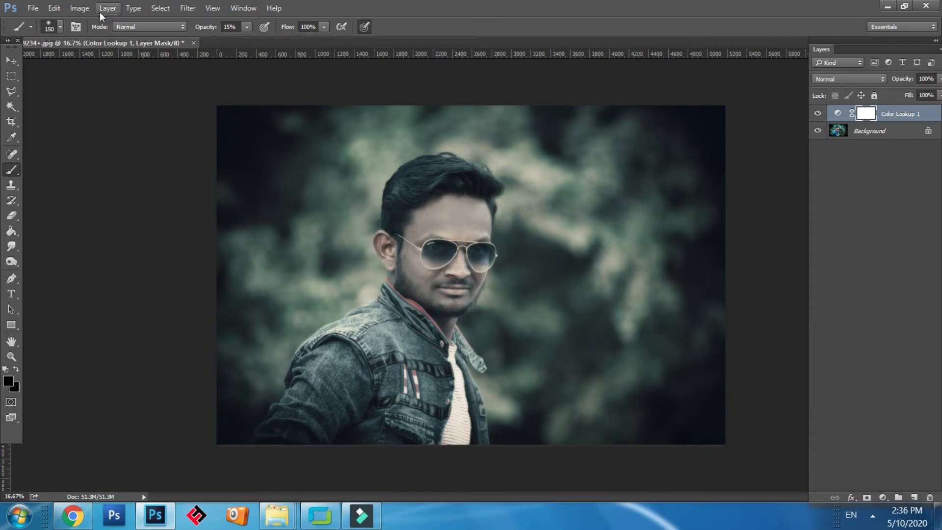
# Step: Add a Selective Color adjustment layer and set its Blacks to about Cyan -1, Magenta +3, Yellow -4 and Black +18
pyautogui.click(85, 10)
pyautogui.moveTo(120, 42)
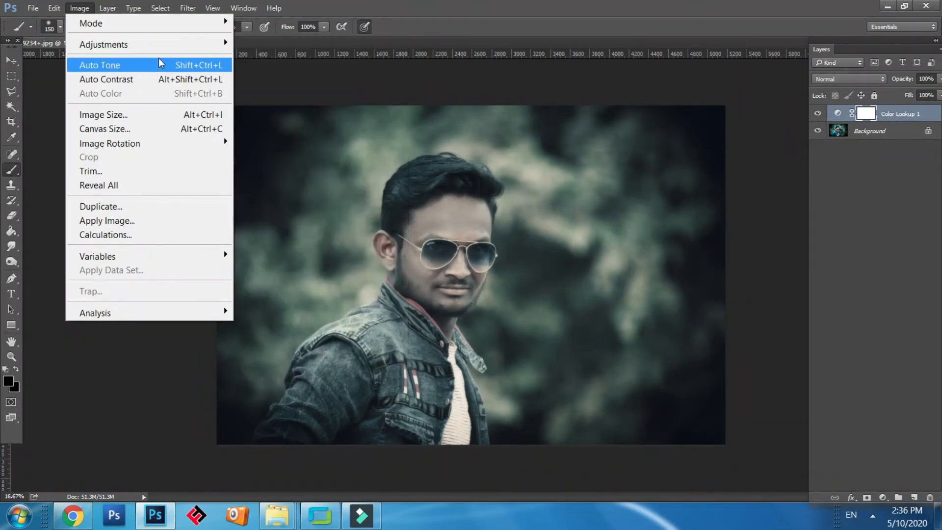
pyautogui.click(881, 495)
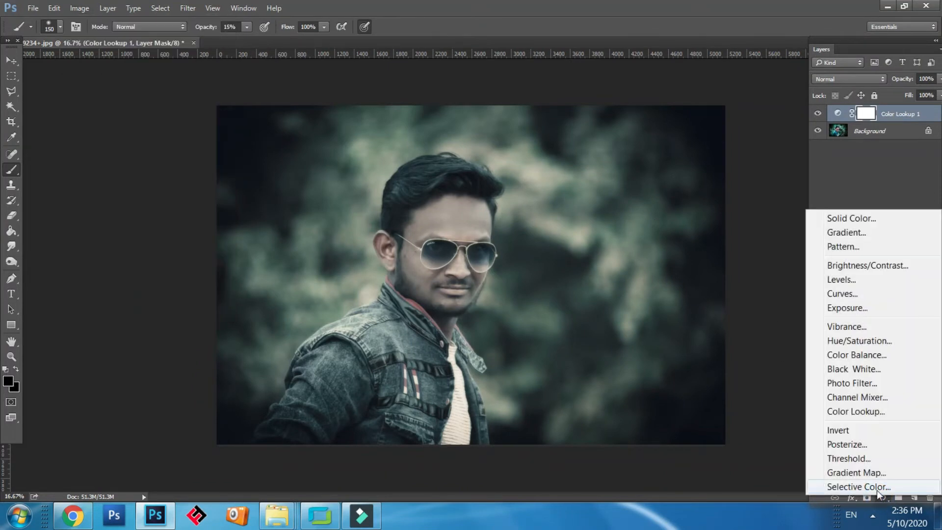
pyautogui.click(877, 488)
pyautogui.click(609, 243)
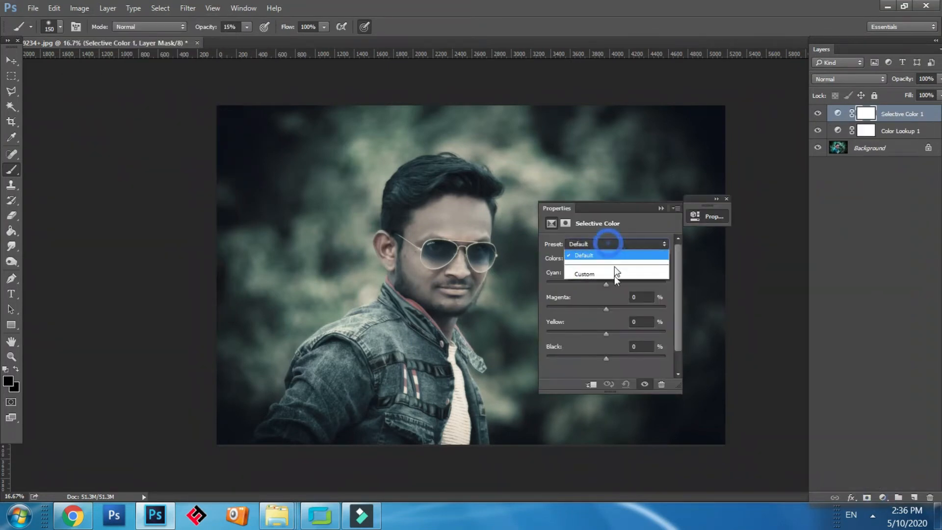
pyautogui.click(604, 259)
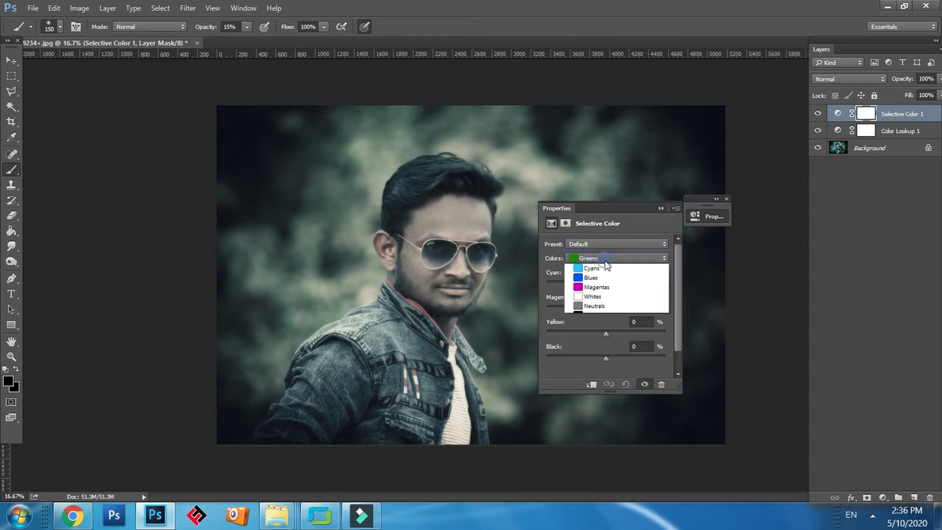
pyautogui.click(605, 345)
pyautogui.moveTo(612, 362); pyautogui.dragTo(598, 290)
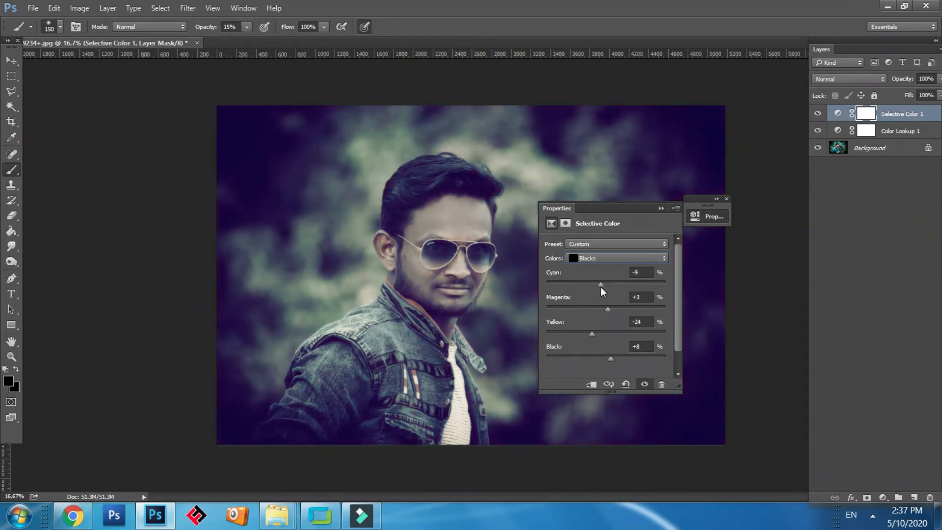
pyautogui.moveTo(604, 293); pyautogui.dragTo(613, 359)
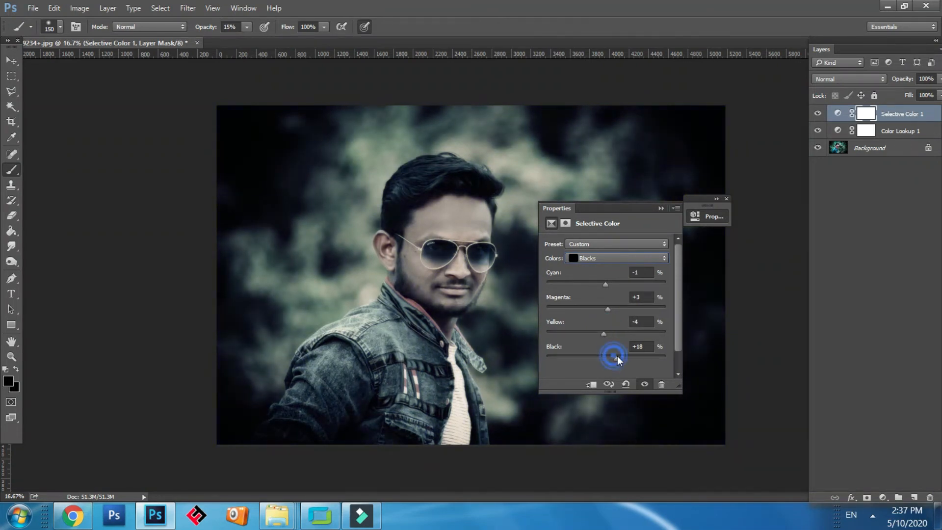
# Step: Adjust all four amounts of the Selective Color layer's Cyans, lowering Yellow to its minimum and reducing Black slightly
pyautogui.click(616, 259)
pyautogui.click(608, 297)
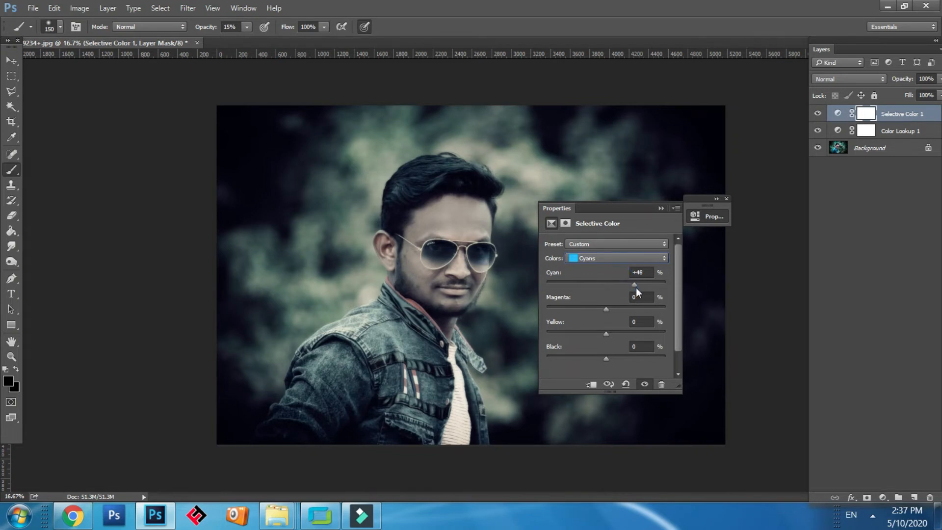
pyautogui.moveTo(570, 281)
pyautogui.mouseDown()
pyautogui.moveTo(619, 291)
pyautogui.moveTo(568, 290)
pyautogui.mouseUp()
pyautogui.moveTo(615, 306); pyautogui.dragTo(557, 334)
pyautogui.moveTo(609, 359)
pyautogui.mouseDown()
pyautogui.moveTo(549, 358)
pyautogui.moveTo(627, 360)
pyautogui.moveTo(540, 348)
pyautogui.moveTo(596, 360)
pyautogui.mouseUp()
# Step: Adjust the Cyan, Magenta and Black amounts of the Selective Color layer's Magentas and close the adjustment's settings
pyautogui.click(632, 257)
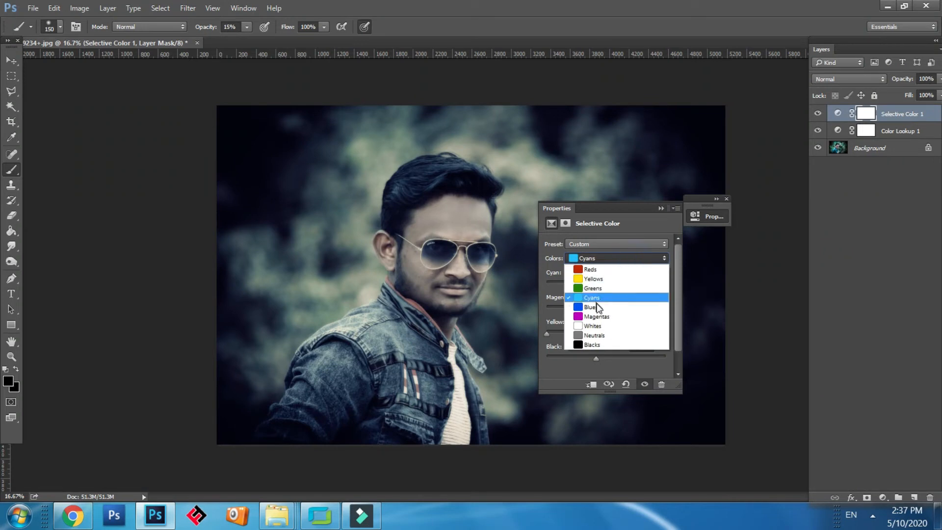
pyautogui.click(602, 313)
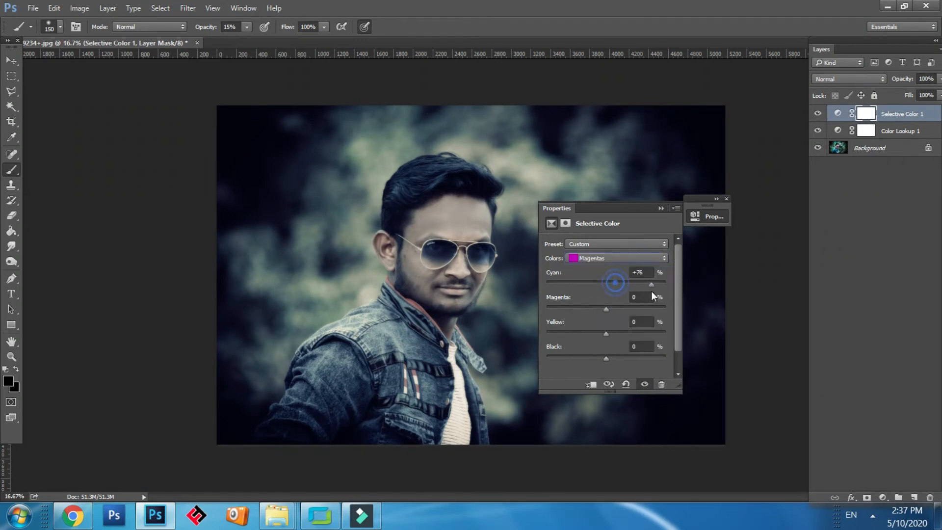
pyautogui.moveTo(607, 284); pyautogui.dragTo(553, 284)
pyautogui.moveTo(651, 311); pyautogui.dragTo(582, 309)
pyautogui.moveTo(582, 355); pyautogui.dragTo(579, 357)
pyautogui.click(725, 198)
# Step: Compare the portrait with and without the Selective Color changes at a smaller view size
pyautogui.hotkey('ctrl', 'z')
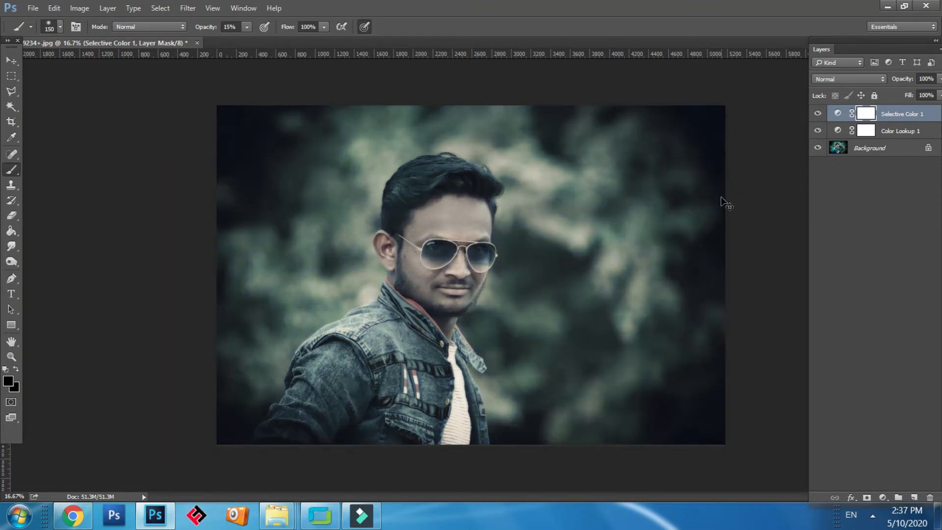
pyautogui.hotkey('ctrl', 'z')
pyautogui.hotkey('ctrl', '-')
pyautogui.hotkey('ctrl', '-')
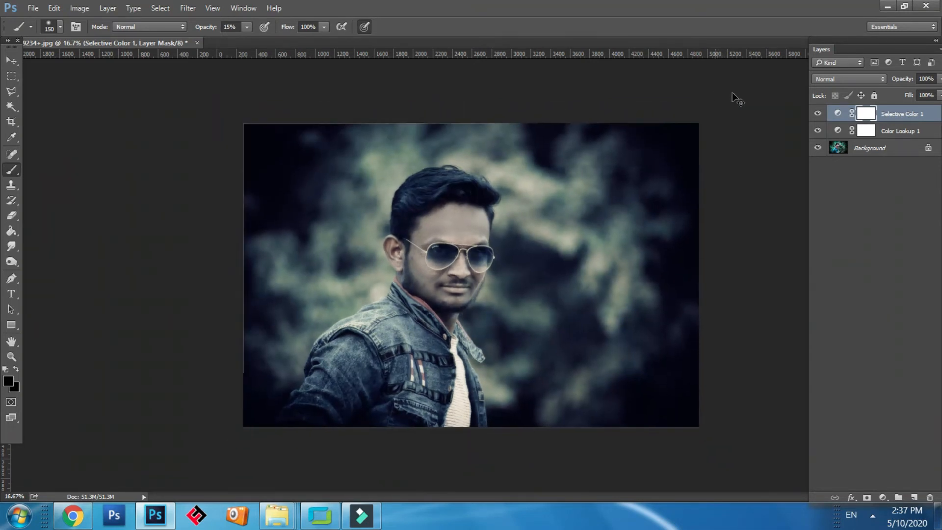
pyautogui.hotkey('ctrl', 'z')
pyautogui.hotkey('ctrl', 'z')
pyautogui.hotkey('ctrl', 'z')
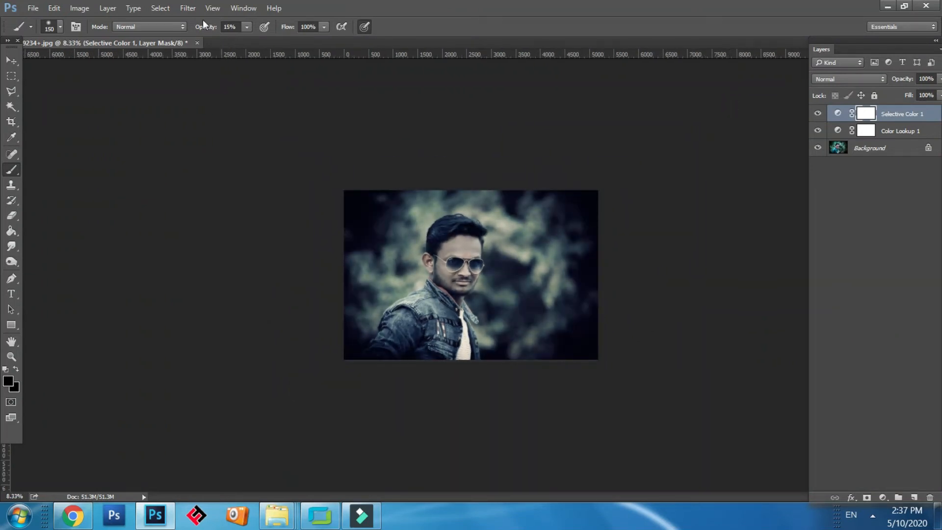
# Step: Save a copy of the regraded portrait to the Desktop as a JPEG named IMG_9234++hhhhh
pyautogui.click(33, 8)
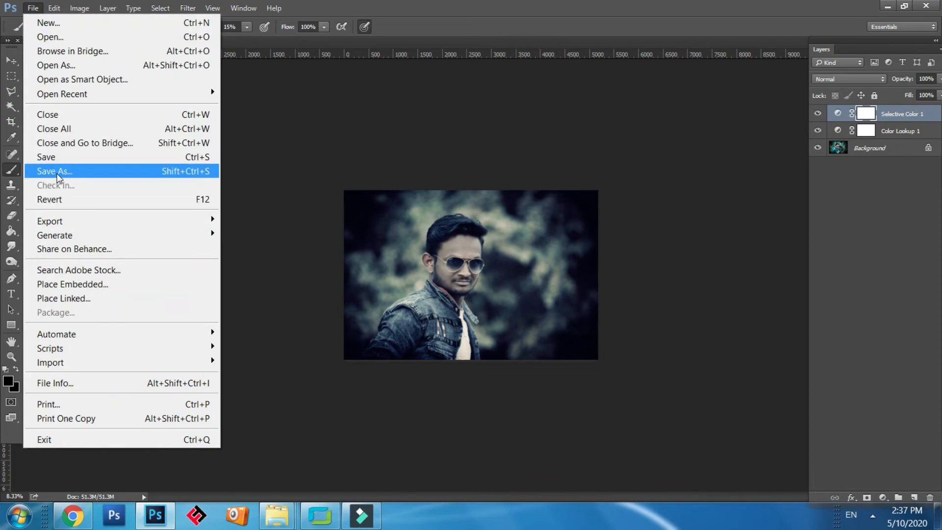
pyautogui.click(55, 171)
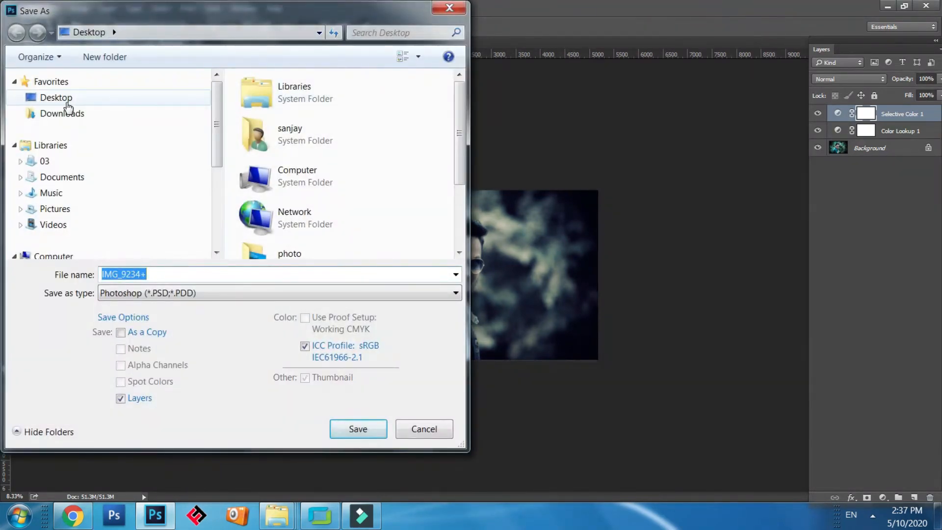
pyautogui.click(68, 101)
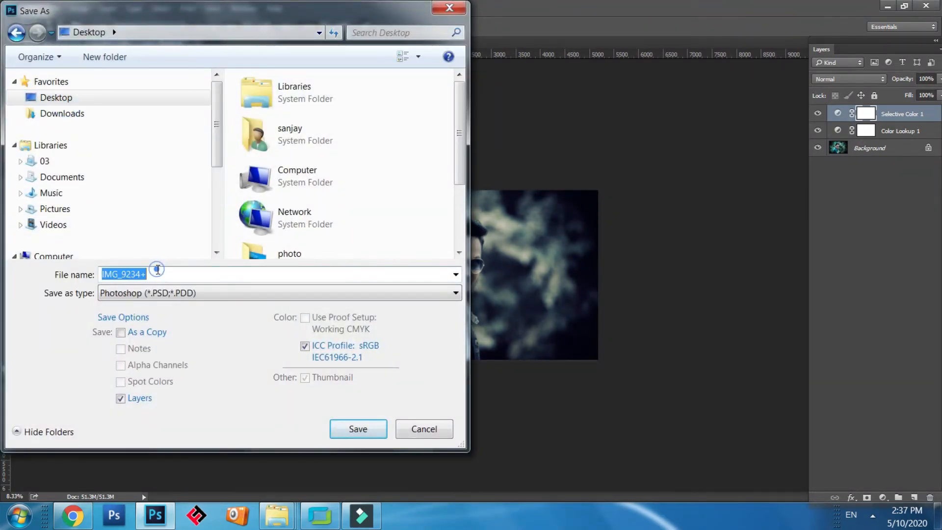
pyautogui.click(158, 270)
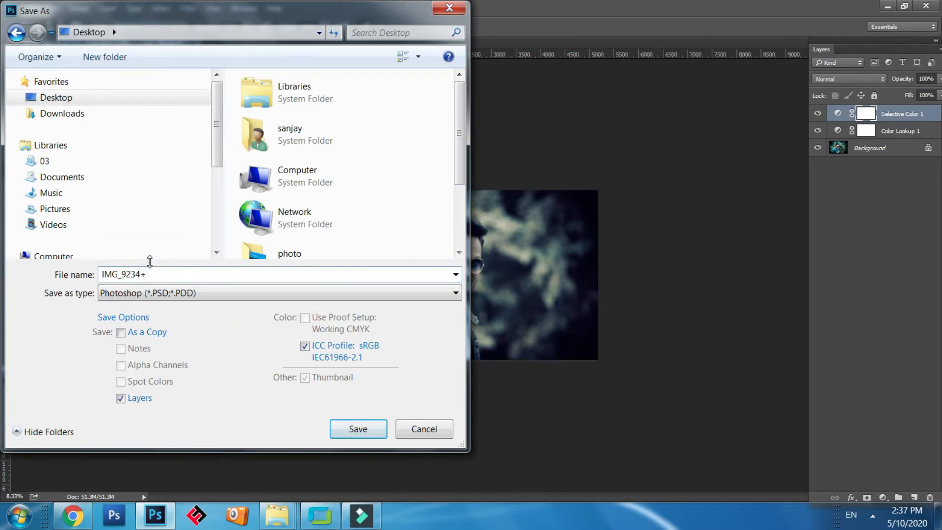
pyautogui.write('+')
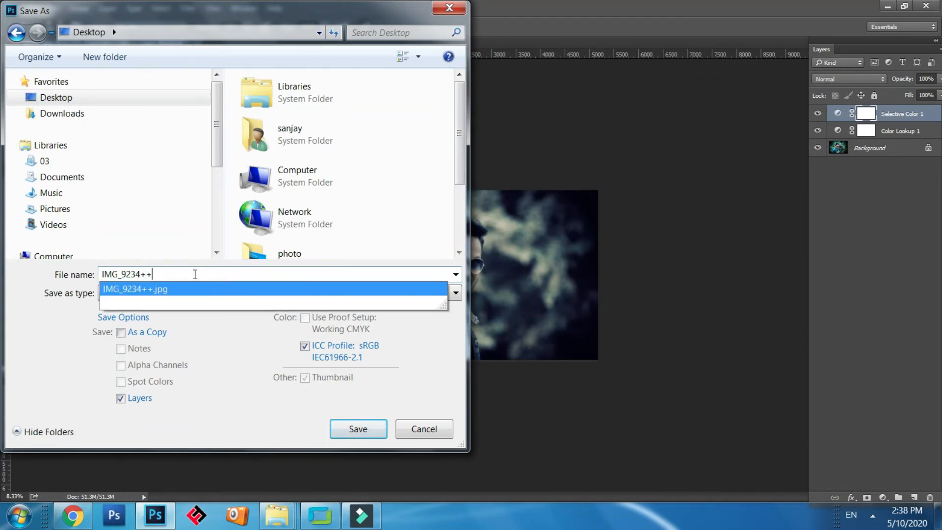
pyautogui.write('hhhhh')
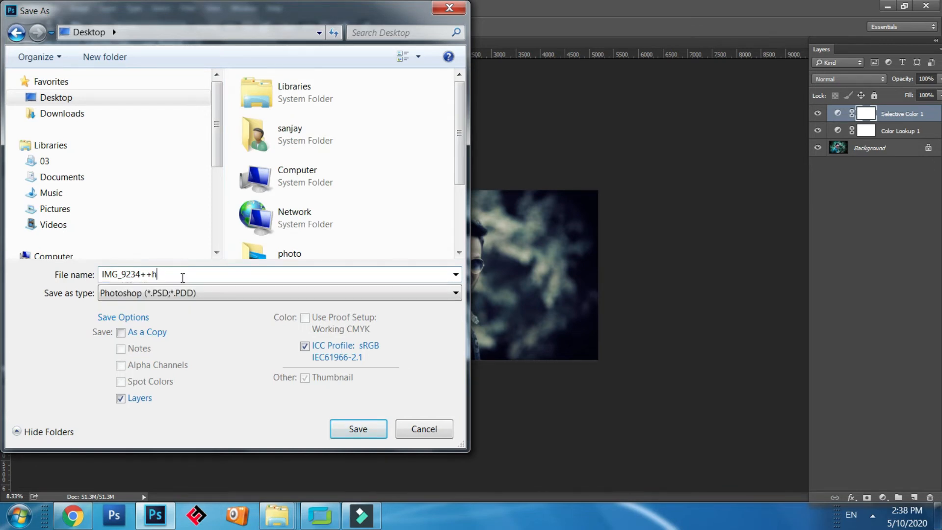
pyautogui.click(198, 295)
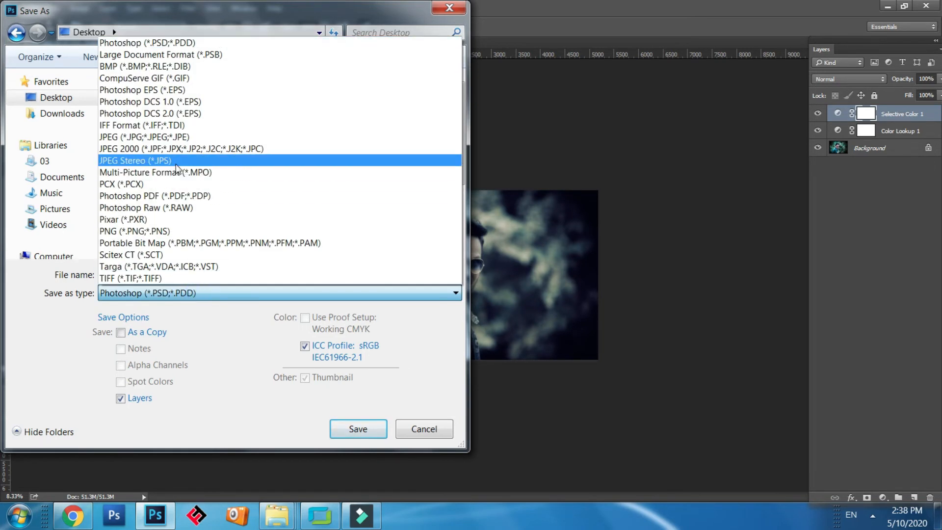
pyautogui.click(189, 137)
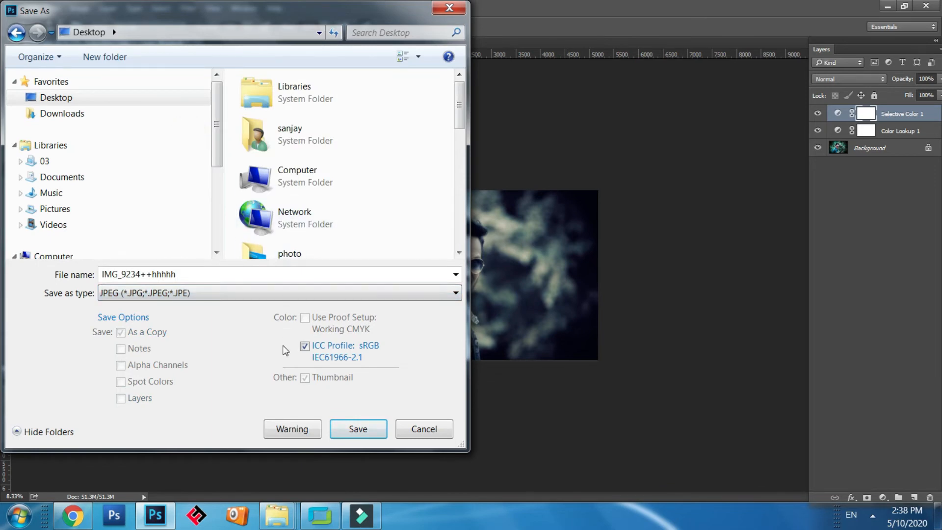
pyautogui.click(352, 429)
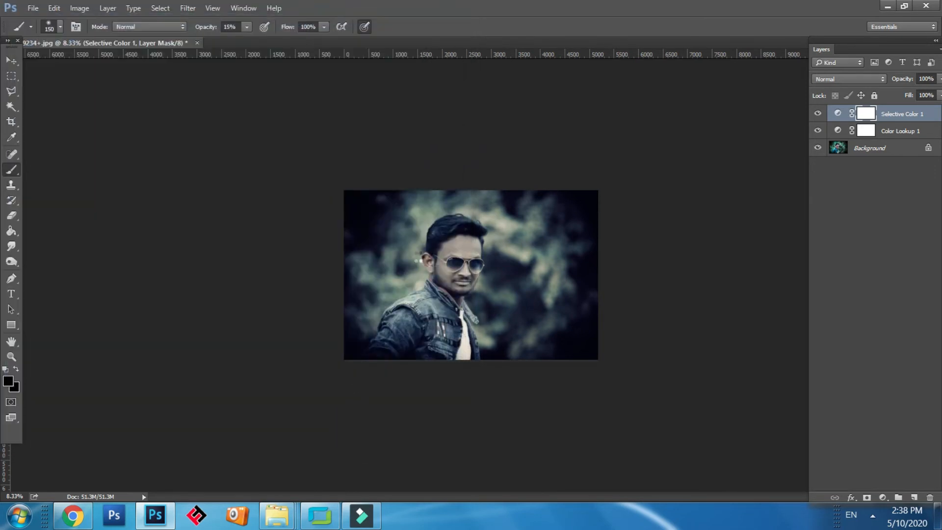
pyautogui.click(538, 135)
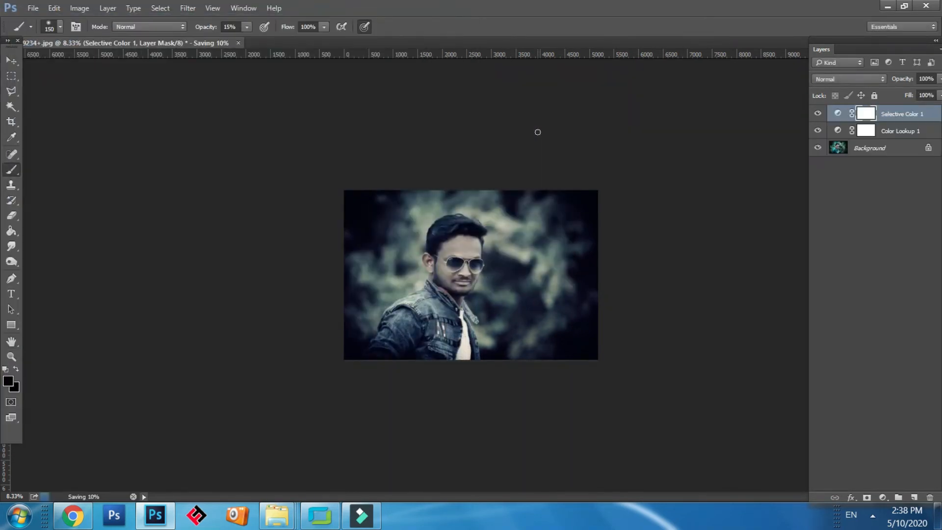
# Step: Choose the 4753 px custom brush tip for the Brush tool and try to stamp it on the portrait's dark background
pyautogui.hotkey('ctrl', '+')
pyautogui.hotkey('ctrl', '+')
pyautogui.hotkey('ctrl', '+')
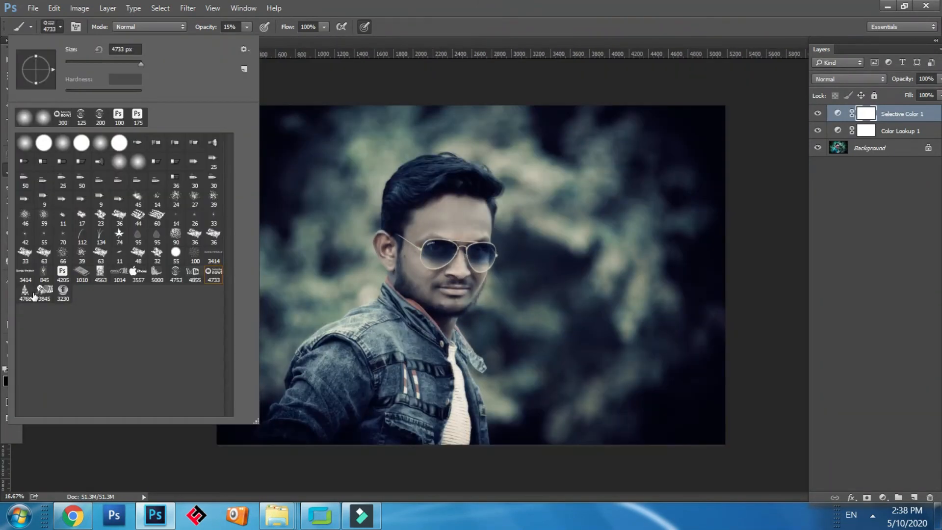
pyautogui.click(42, 295)
pyautogui.click(175, 272)
pyautogui.click(399, 67)
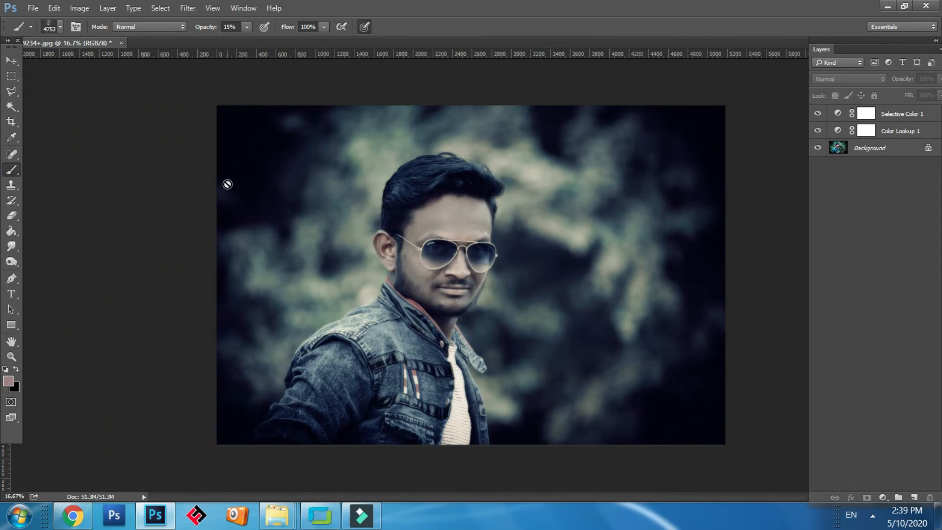
pyautogui.click(250, 182)
pyautogui.press('Return')
# Step: Select the Color Lookup and Selective Color layers and flatten the image into a single Background layer
pyautogui.click(885, 130)
pyautogui.keyDown('shift'); pyautogui.click(888, 113); pyautogui.keyUp('shift')
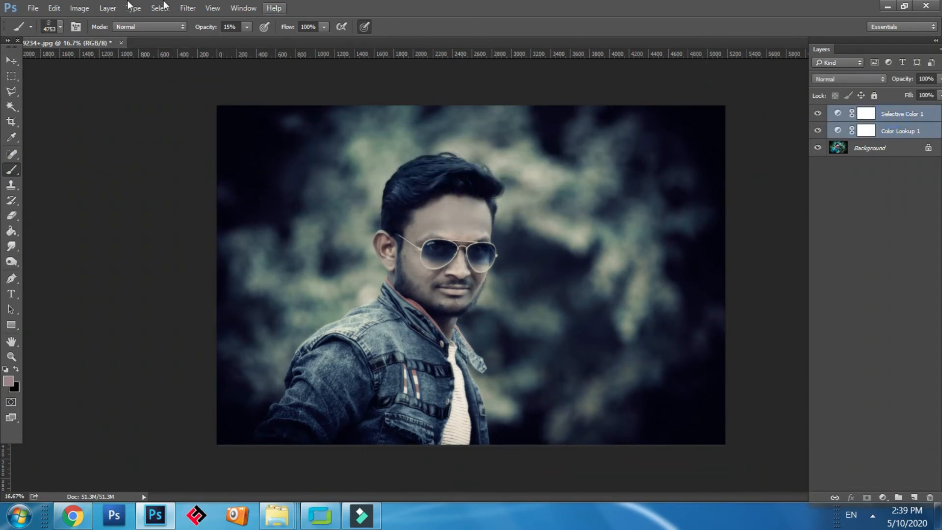
pyautogui.click(117, 8)
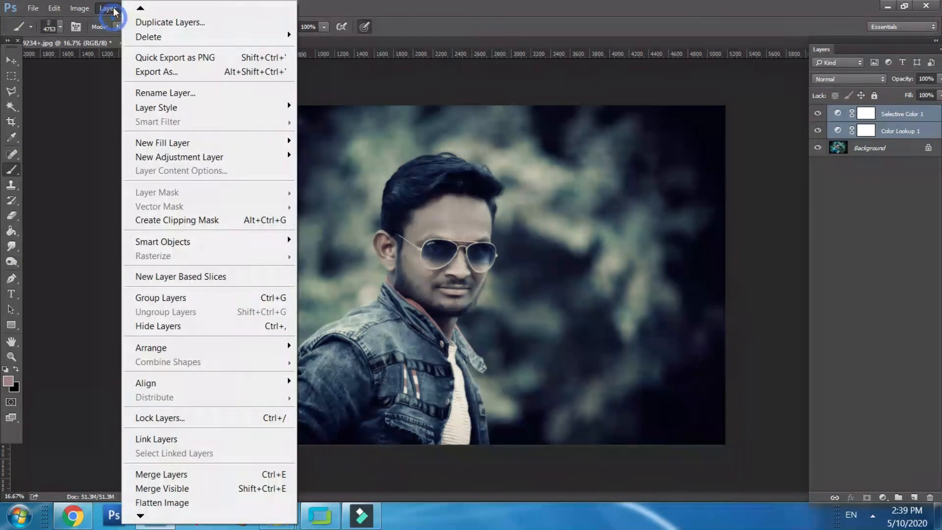
pyautogui.click(150, 498)
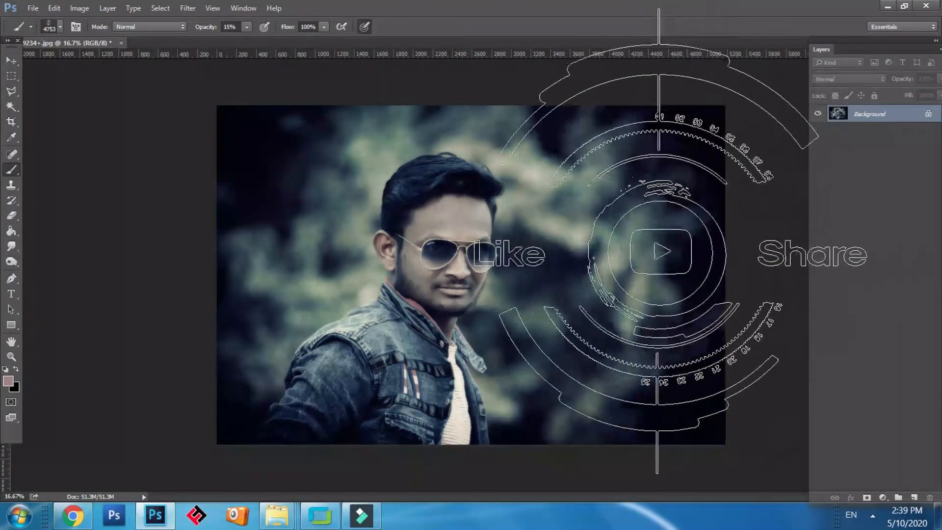
# Step: Reduce the custom Like and Share brush tip to 1700 px over the portrait's dark background
pyautogui.press('[')
pyautogui.press('[')
pyautogui.press('[')
pyautogui.press('[')
pyautogui.press('[')
pyautogui.press('[')
pyautogui.press('[')
pyautogui.press('[')
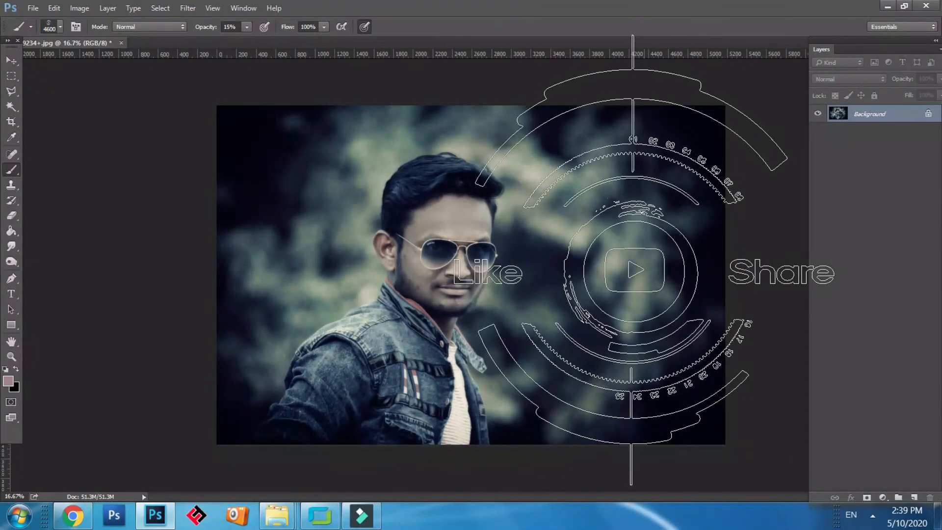
pyautogui.press('[')
pyautogui.press('[')
pyautogui.press('[')
pyautogui.press('[')
pyautogui.press('[')
pyautogui.press('[')
pyautogui.press('[')
pyautogui.press('[')
pyautogui.press('[')
pyautogui.press('[')
pyautogui.press('[')
pyautogui.press('[')
pyautogui.press('[')
pyautogui.press('[')
pyautogui.press('[')
pyautogui.press('[')
pyautogui.press('[')
pyautogui.press('[')
pyautogui.press('[')
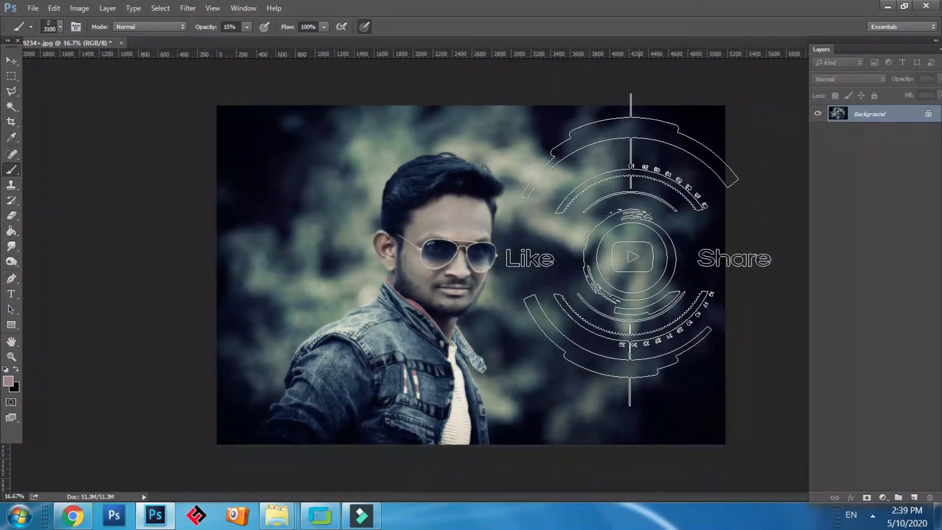
pyautogui.press('[')
pyautogui.press('[')
pyautogui.press('[')
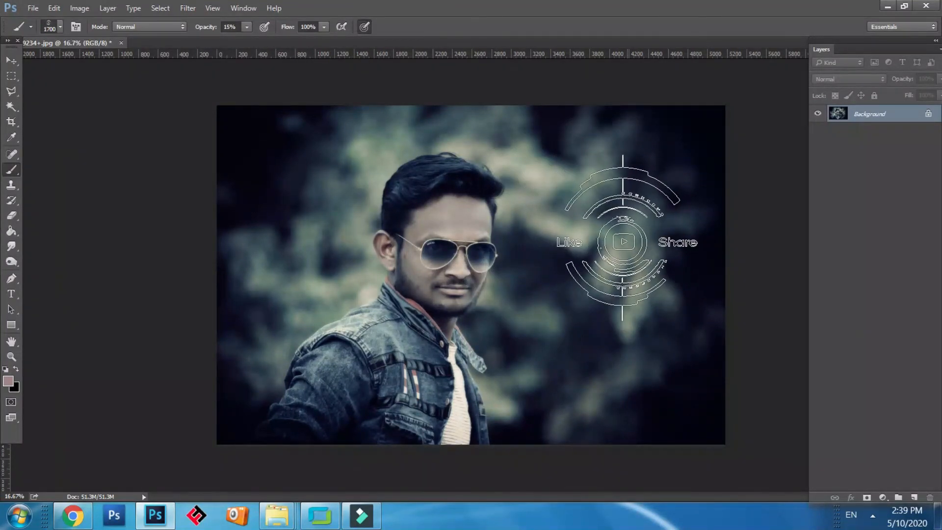
# Step: Set the foreground colour to white (ffffff) and the brush opacity to 100%
pyautogui.click(12, 387)
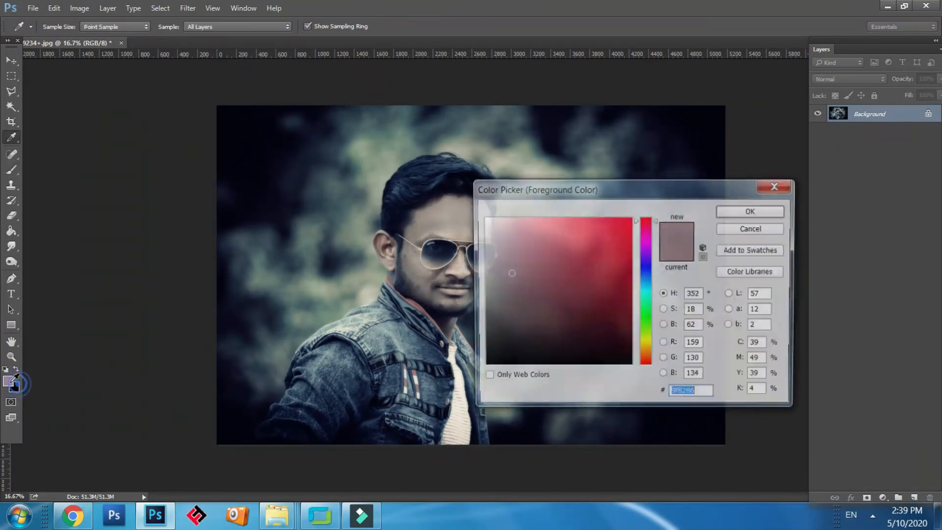
pyautogui.click(563, 301)
pyautogui.click(561, 236)
pyautogui.moveTo(560, 236); pyautogui.dragTo(483, 218)
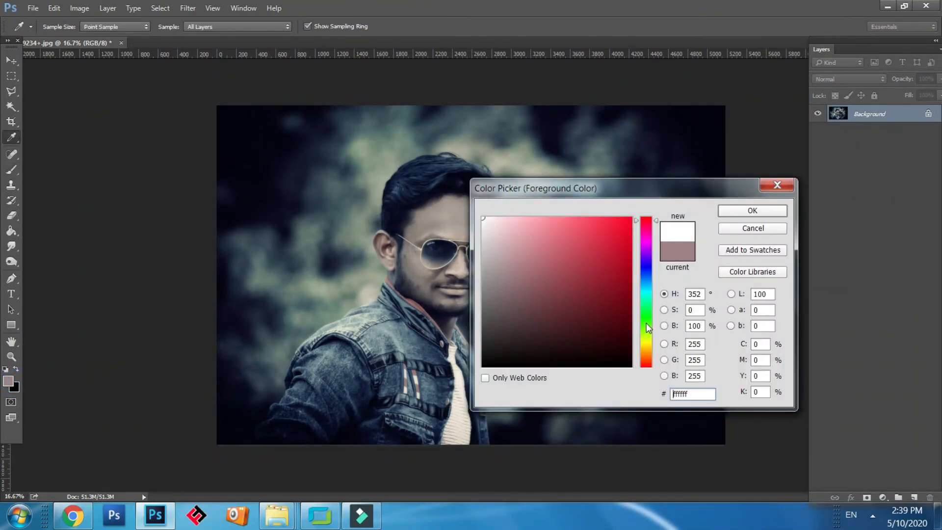
pyautogui.click(723, 212)
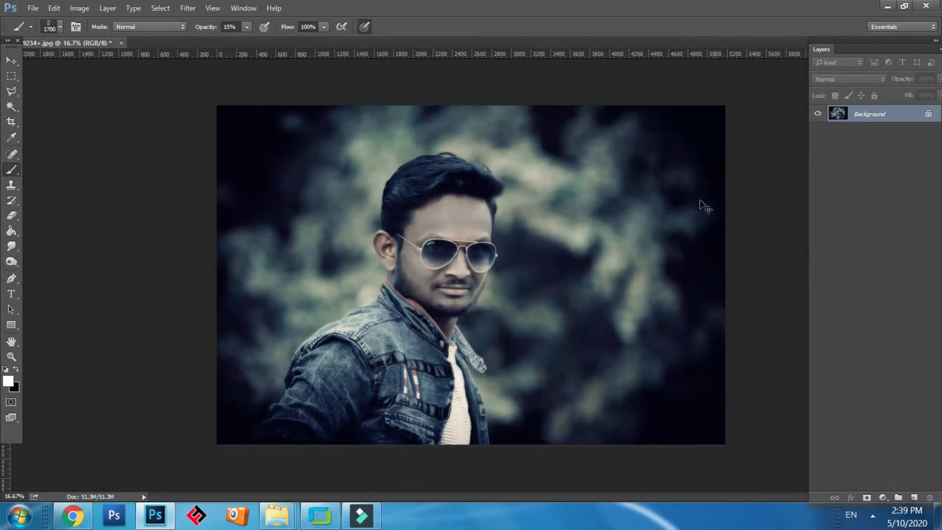
pyautogui.click(230, 27)
pyautogui.write('100')
# Step: Try stamping the 1700 px Like and Share graphic on the background beside the man's head and inspect it
pyautogui.click(625, 211)
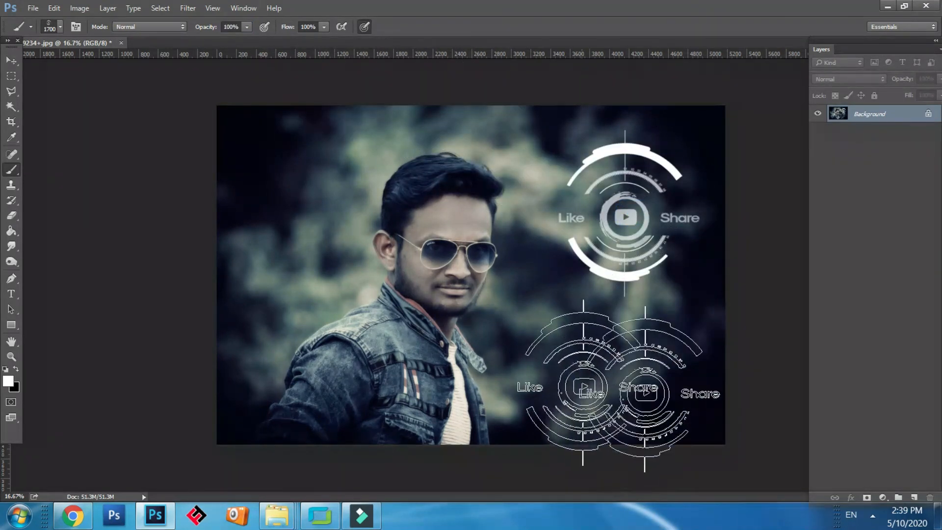
pyautogui.hotkey('ctrl', '+')
pyautogui.hotkey('ctrl', '+')
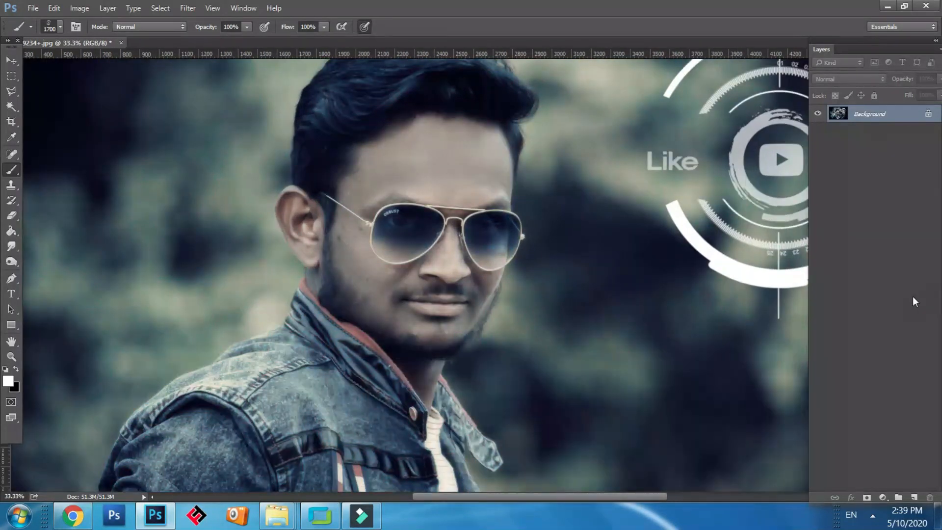
pyautogui.moveTo(662, 294); pyautogui.dragTo(385, 331)
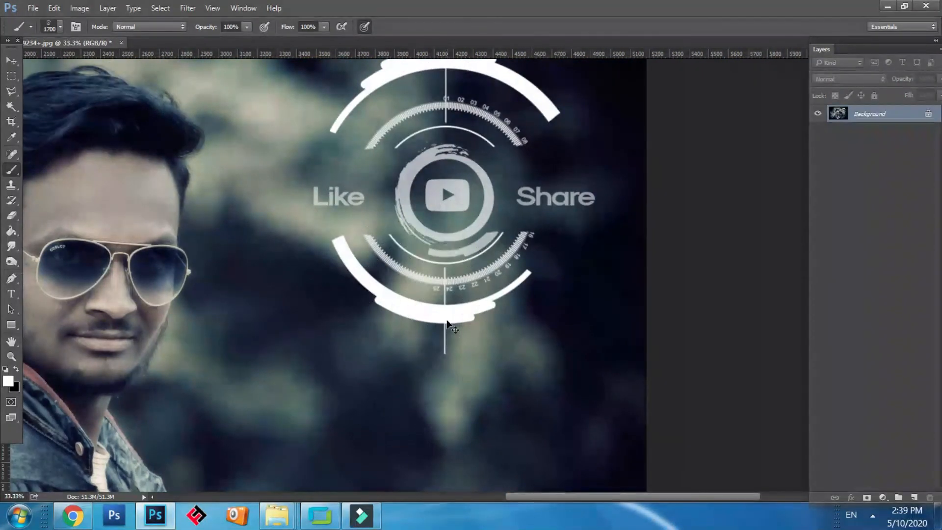
pyautogui.hotkey('ctrl', '-')
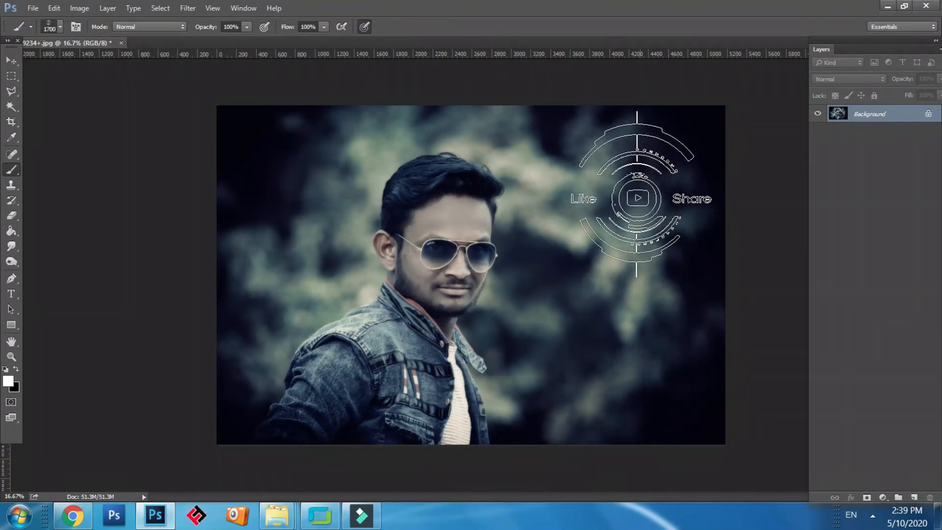
# Step: Reduce the brush to 1000 px and stamp the Like and Share graphic in the portrait's upper-right corner
pyautogui.press('[')
pyautogui.press('[')
pyautogui.press('[')
pyautogui.press('[')
pyautogui.press('[')
pyautogui.press('[')
pyautogui.press('[')
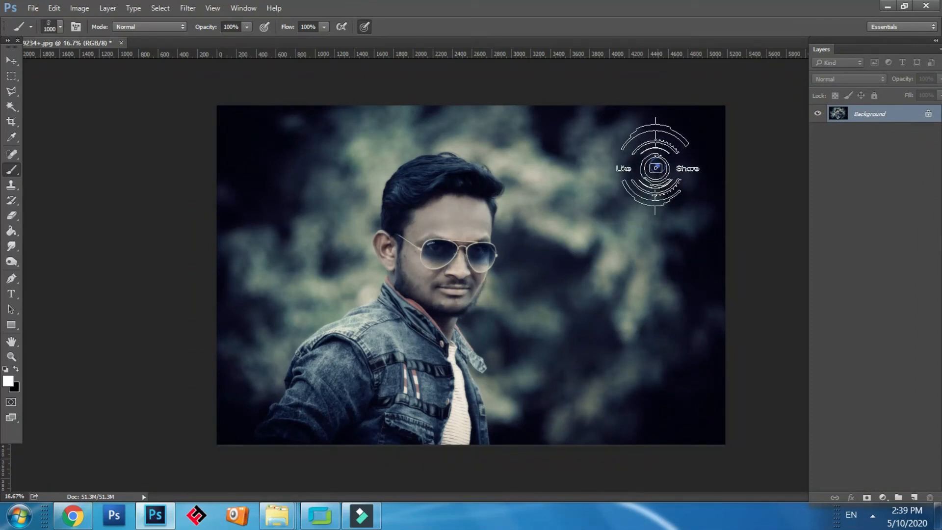
pyautogui.hotkey('ctrl', '-')
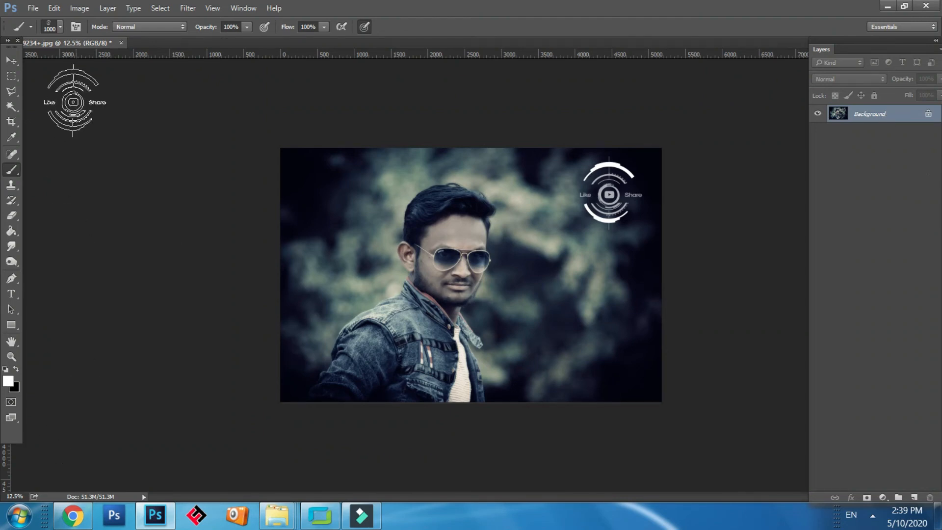
# Step: Choose the 4733 px Subscribe now custom brush tip and reduce its size to 1700 px
pyautogui.click(54, 7)
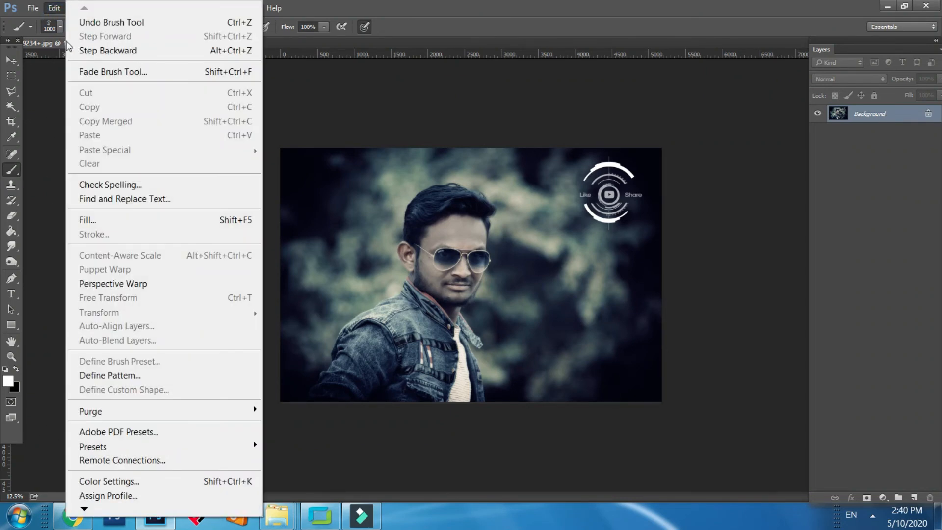
pyautogui.click(50, 86)
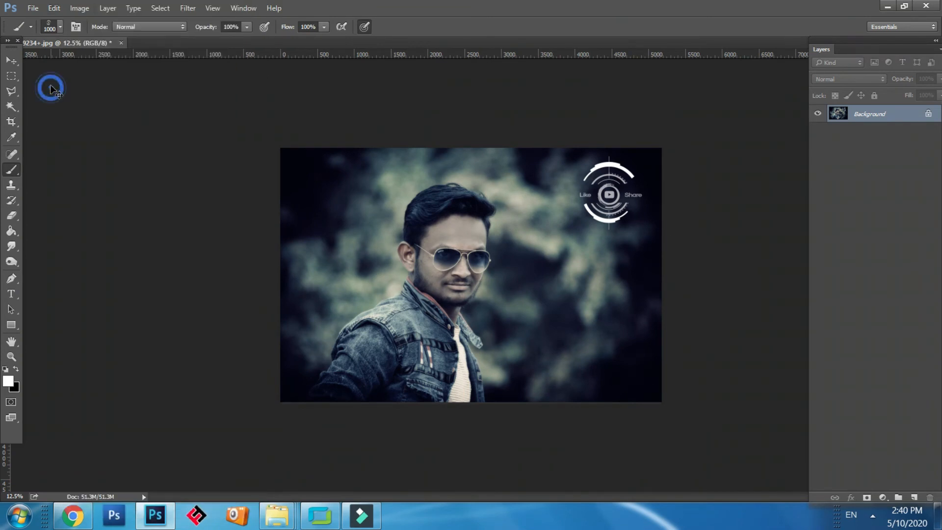
pyautogui.click(60, 26)
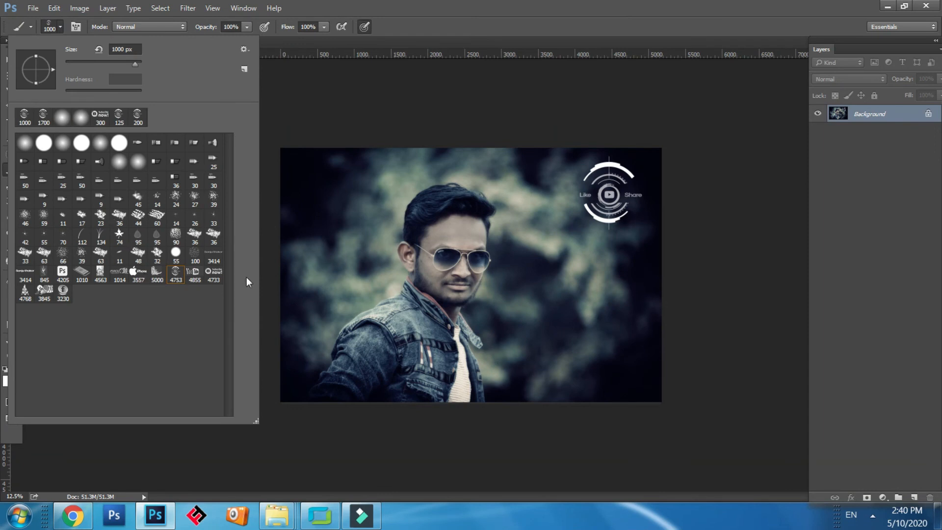
pyautogui.click(212, 278)
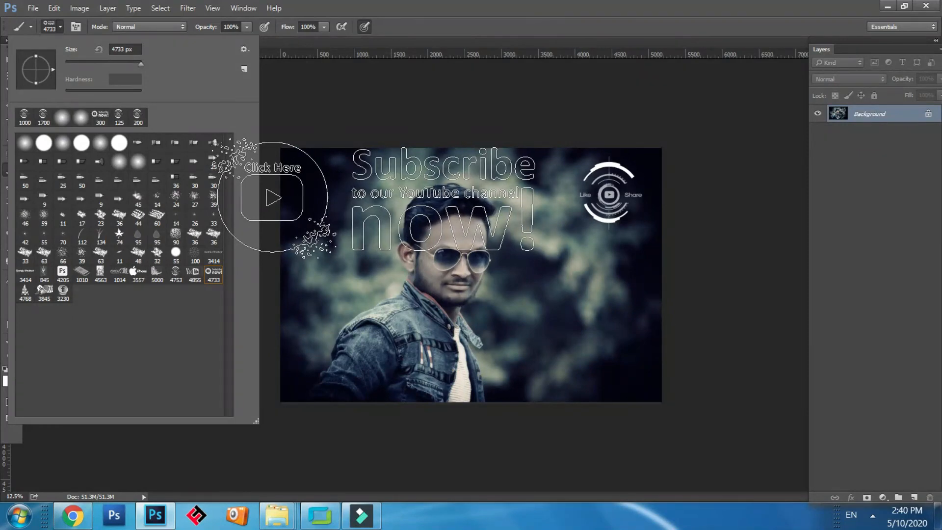
pyautogui.click(426, 86)
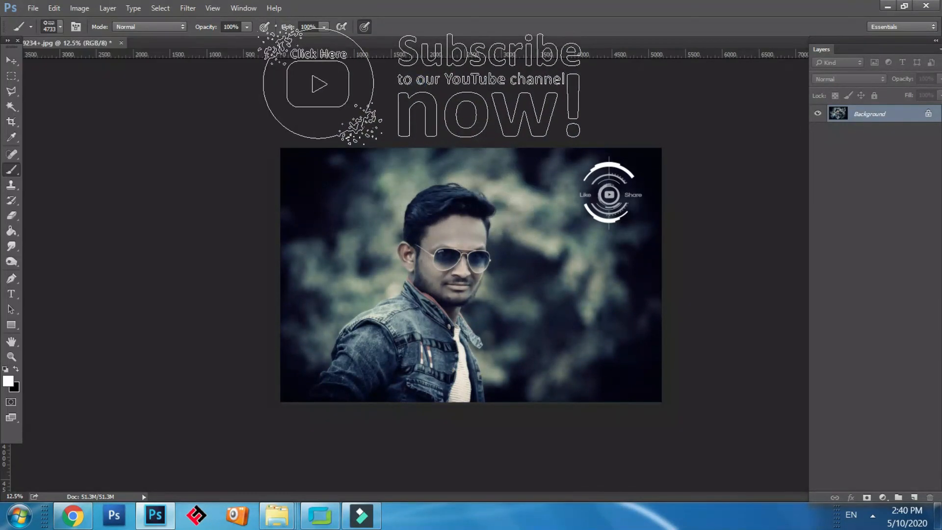
pyautogui.press('[')
pyautogui.press('[')
pyautogui.press('[')
pyautogui.press('[')
pyautogui.press('[')
pyautogui.press('[')
pyautogui.press('[')
pyautogui.press('[')
pyautogui.press('[')
pyautogui.press('[')
pyautogui.press('[')
pyautogui.press('[')
pyautogui.press('[')
pyautogui.press('[')
pyautogui.press('[')
pyautogui.press('[')
pyautogui.press('[')
pyautogui.press('[')
pyautogui.press('[')
pyautogui.press('[')
pyautogui.press('[')
pyautogui.press('[')
pyautogui.press('[')
pyautogui.press('[')
pyautogui.press('[')
pyautogui.press('[')
pyautogui.press('[')
pyautogui.press('[')
pyautogui.press('[')
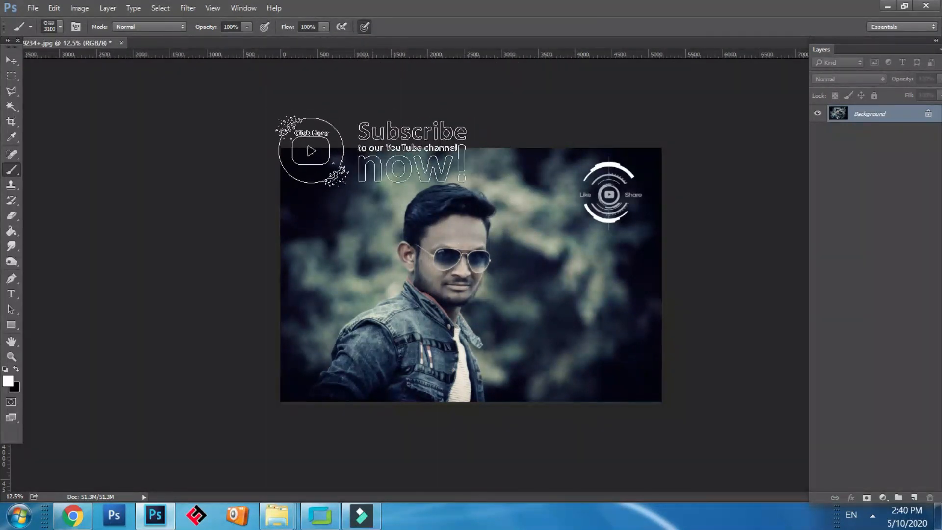
# Step: Stamp the Subscribe now graphic in the portrait's upper-left corner, inspect it, and undo the stamp
pyautogui.click(350, 182)
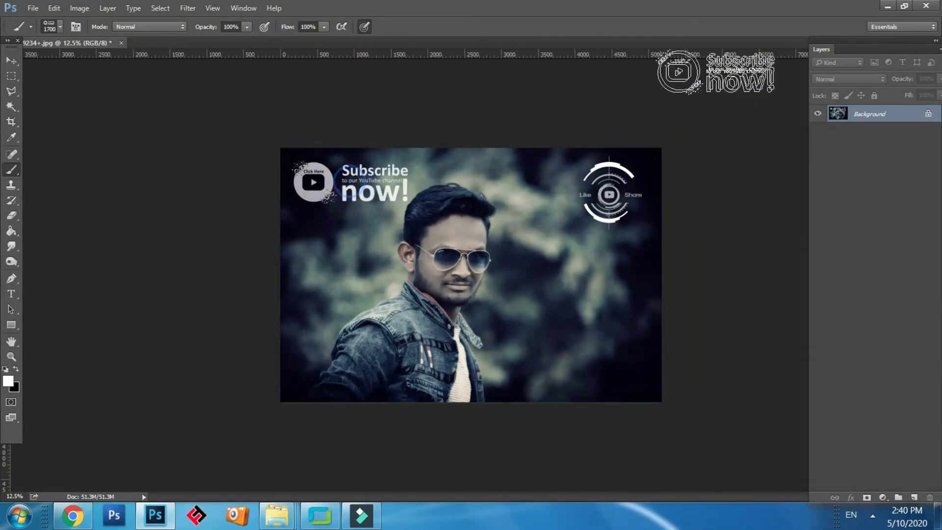
pyautogui.hotkey('ctrl', '+')
pyautogui.hotkey('ctrl', '+')
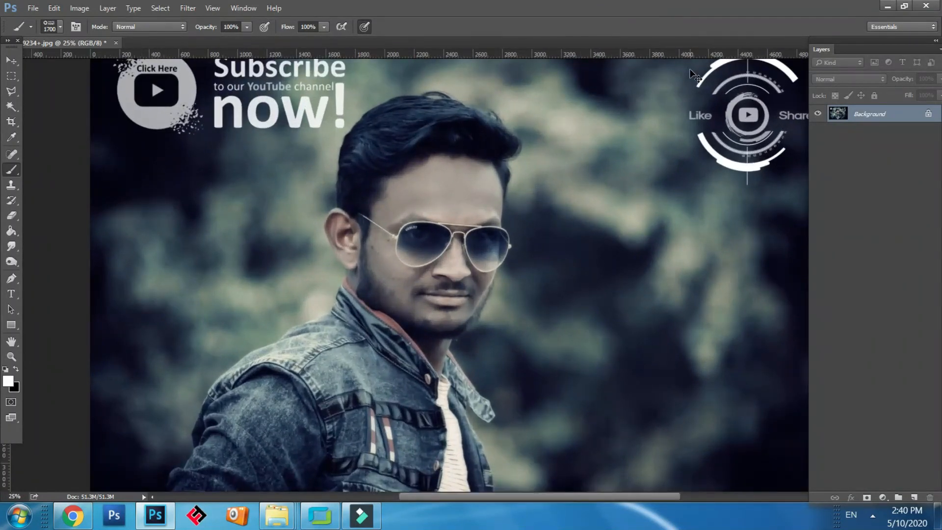
pyautogui.hotkey('ctrl', '-')
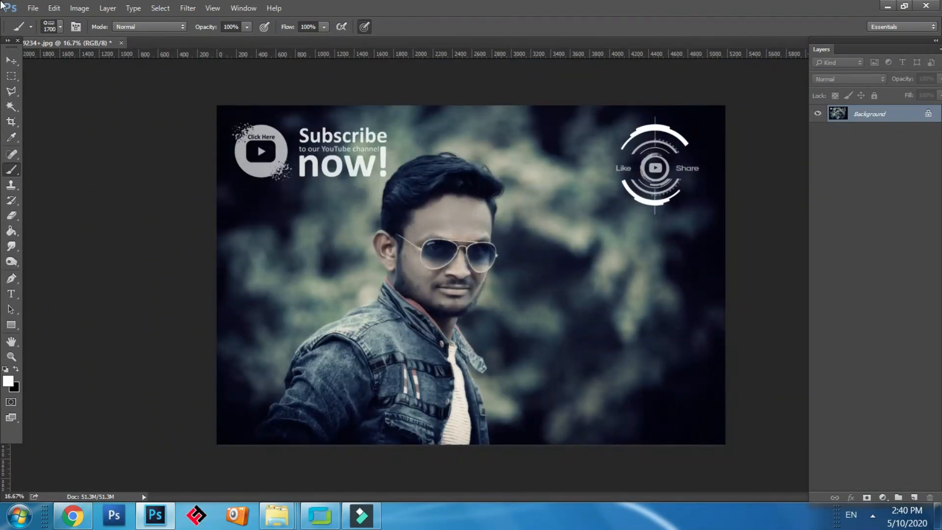
pyautogui.hotkey('ctrl', '-')
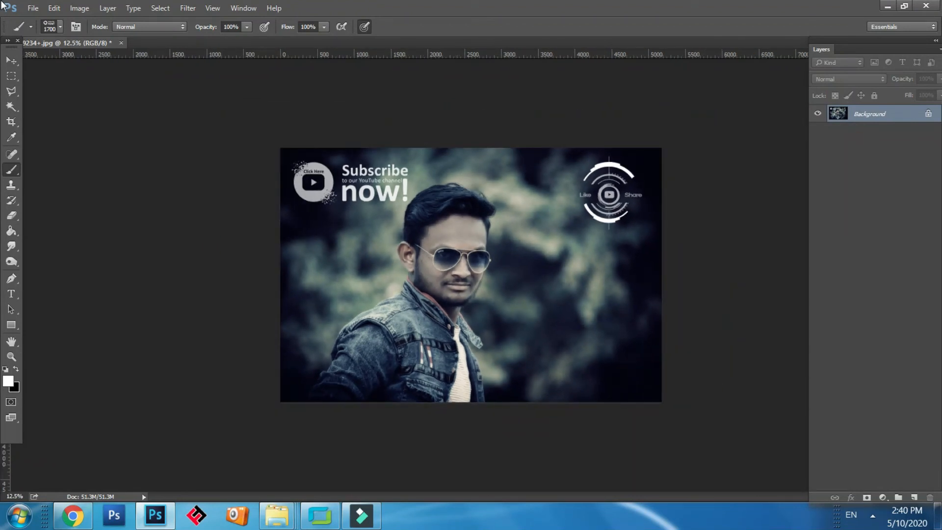
pyautogui.hotkey('ctrl', 'z')
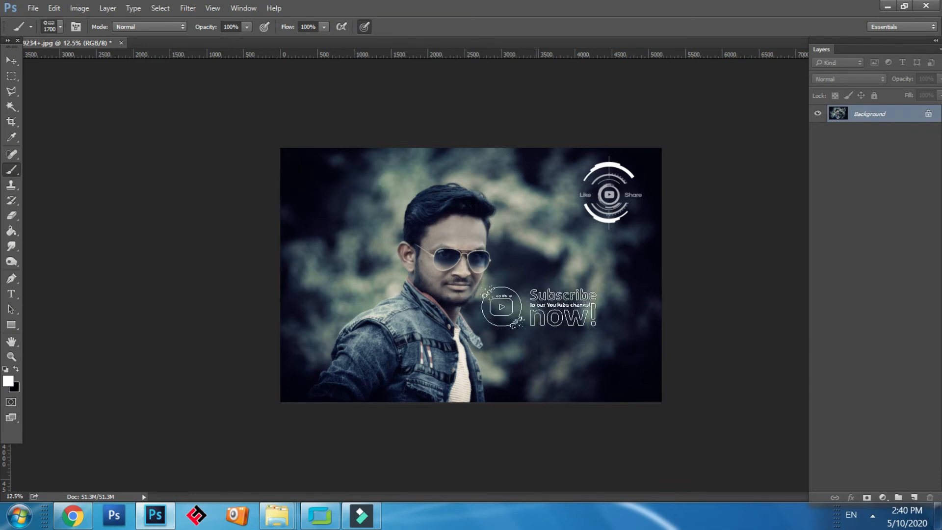
# Step: Try the Subscribe now graphic on the lower-right background beside the man's jacket and inspect it at different view sizes
pyautogui.click(554, 323)
pyautogui.hotkey('ctrl', '+')
pyautogui.hotkey('ctrl', '+')
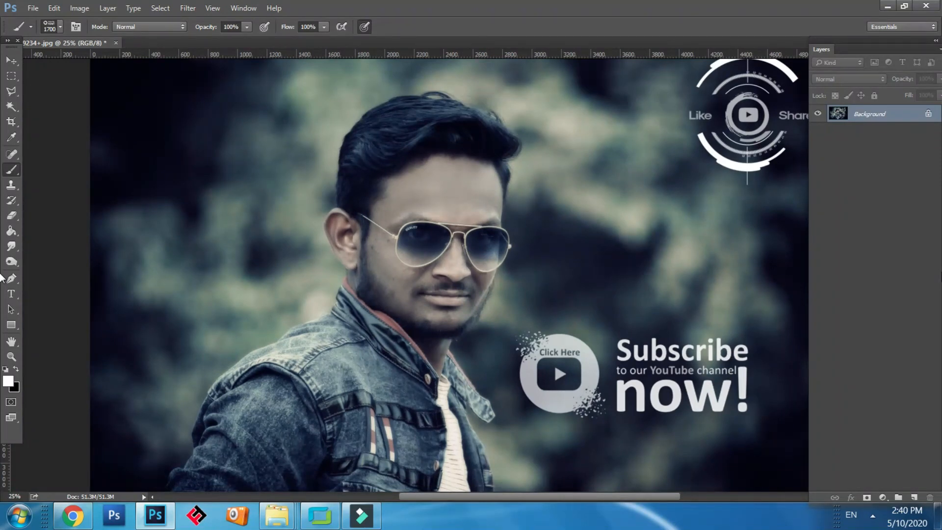
pyautogui.hotkey('ctrl', '-')
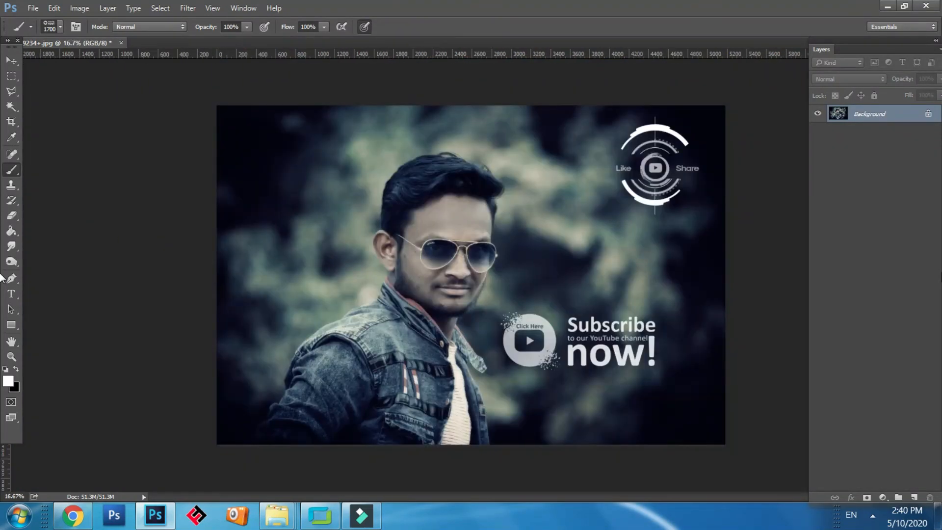
pyautogui.hotkey('ctrl', '-')
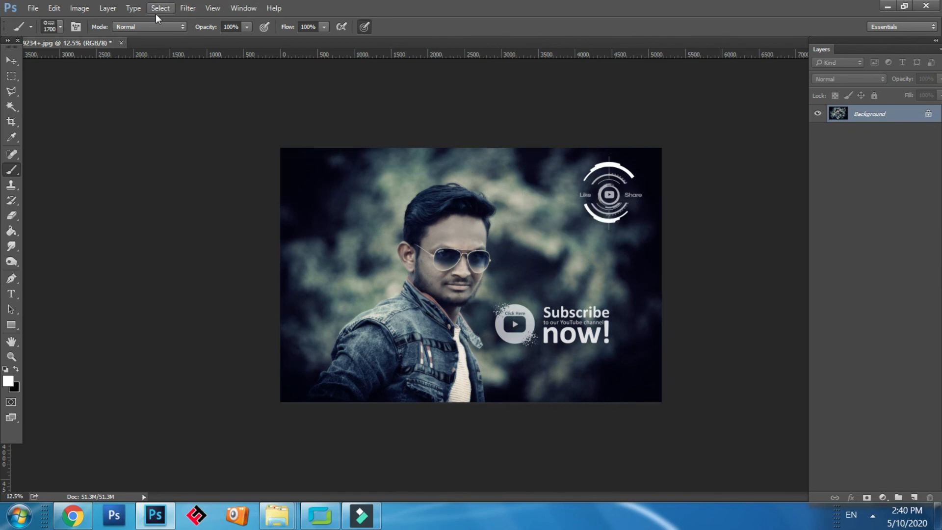
pyautogui.hotkey('ctrl', '+')
pyautogui.hotkey('ctrl', '+')
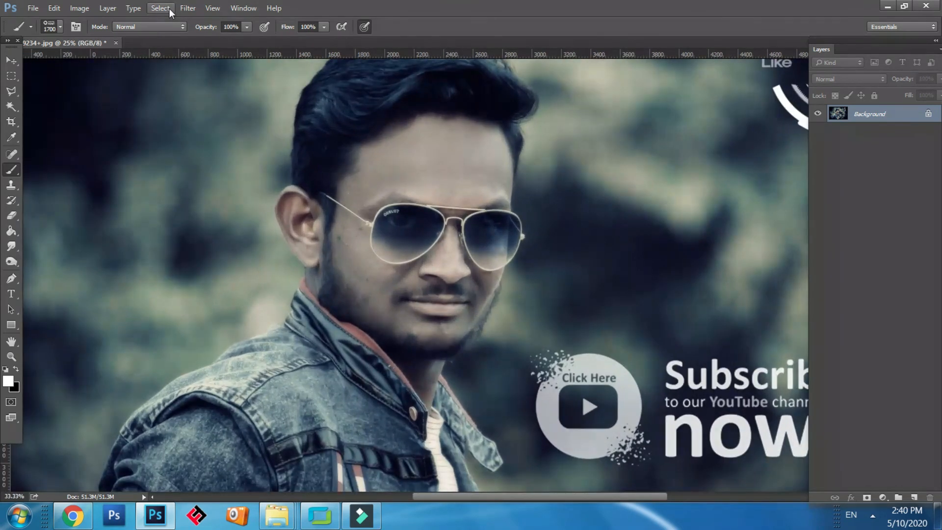
# Step: Place the 1700 px Subscribe now graphic in the portrait's upper-left corner and check the whole composition
pyautogui.hotkey('ctrl', '-')
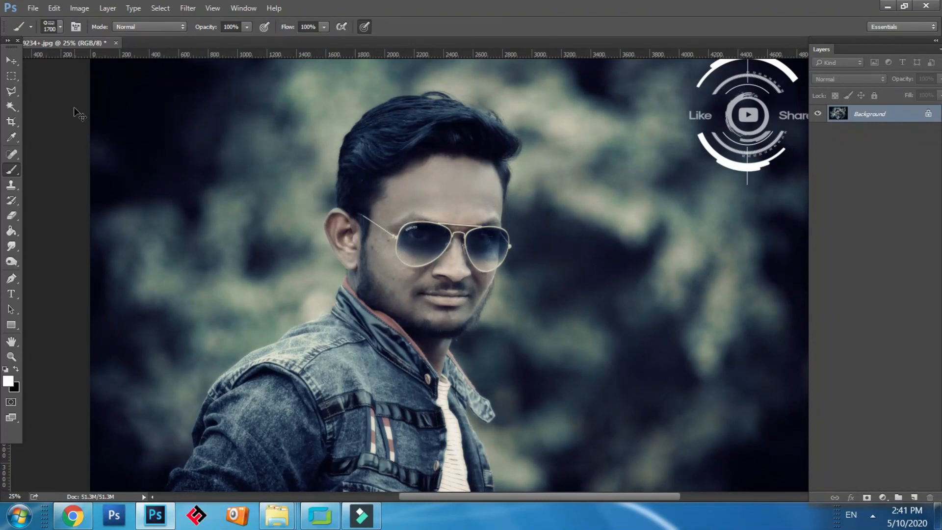
pyautogui.hotkey('ctrl', '-')
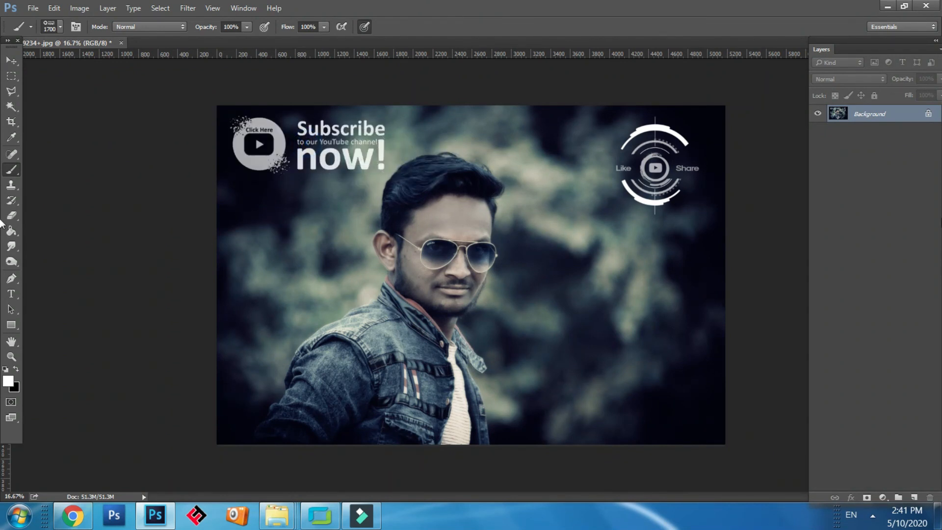
pyautogui.hotkey('ctrl', '-')
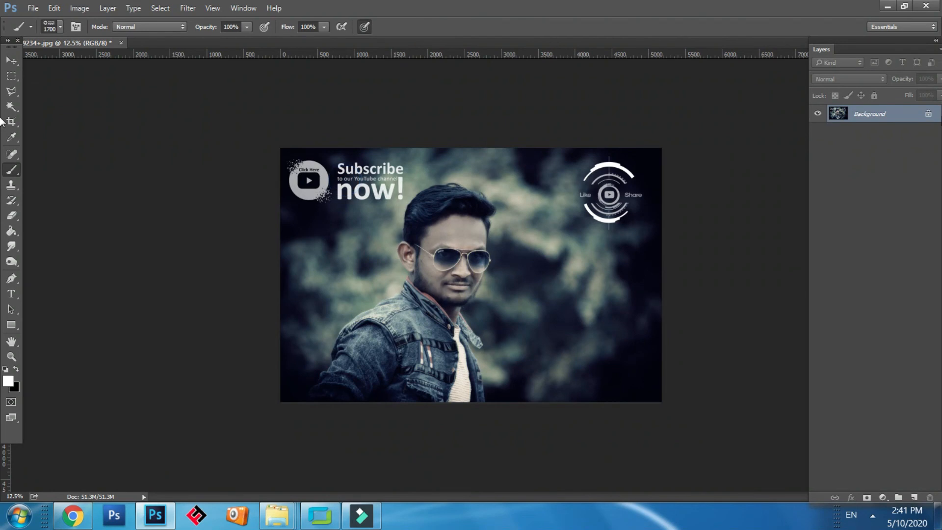
pyautogui.hotkey('ctrl', '+')
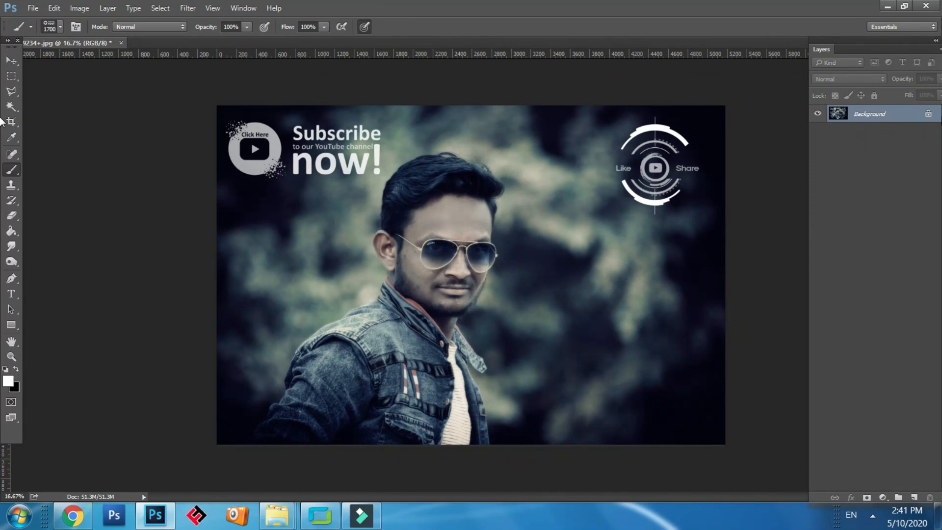
pyautogui.hotkey('ctrl', '-')
pyautogui.hotkey('ctrl', '-')
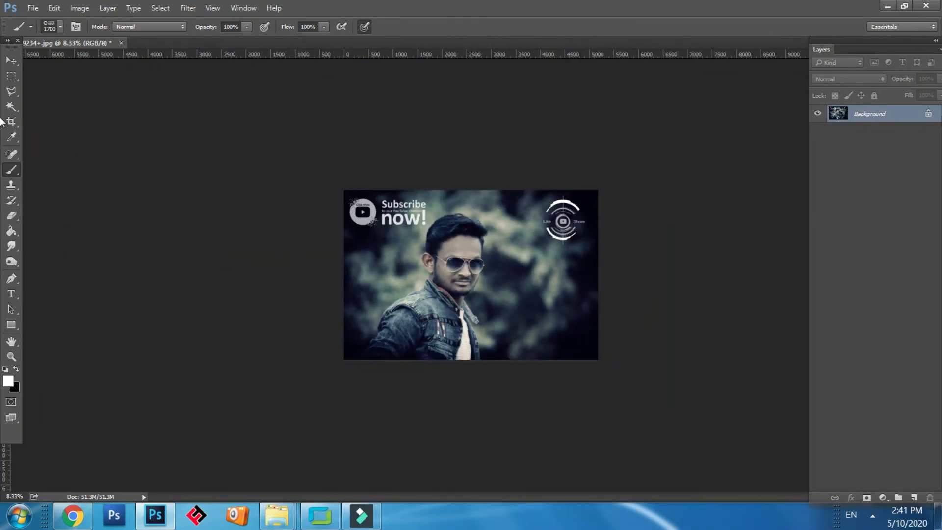